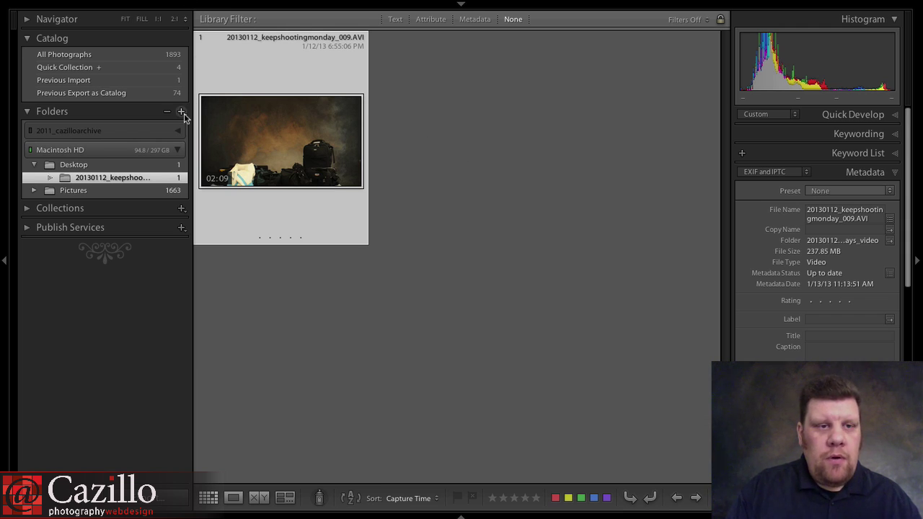
Step: Create a new folder 2013_cazilloarchive on GAC_320GBWD and add it to the catalog
left_click(183, 115)
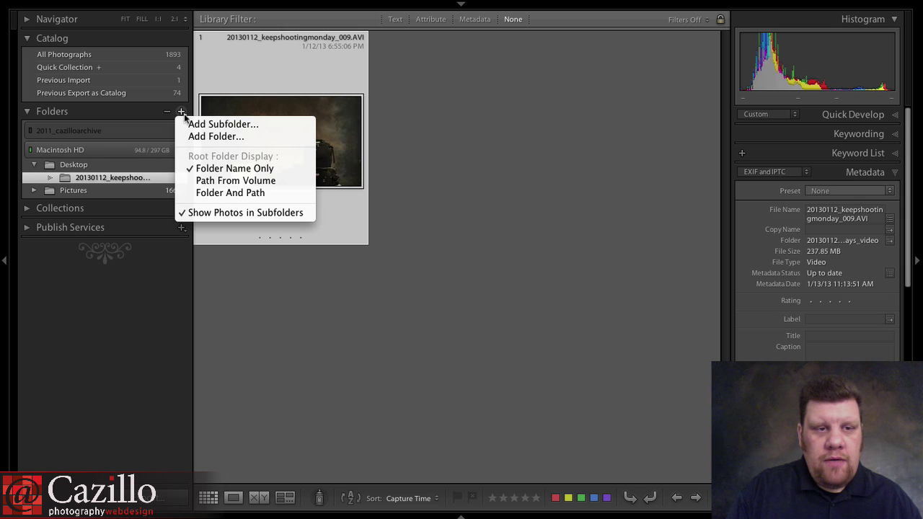
left_click(209, 136)
scroll(331, 233, "down", 3)
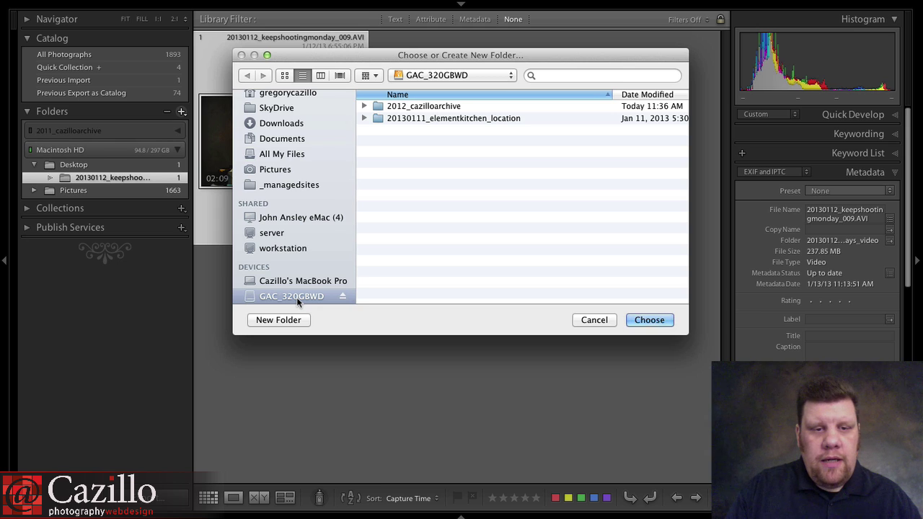
left_click(279, 320)
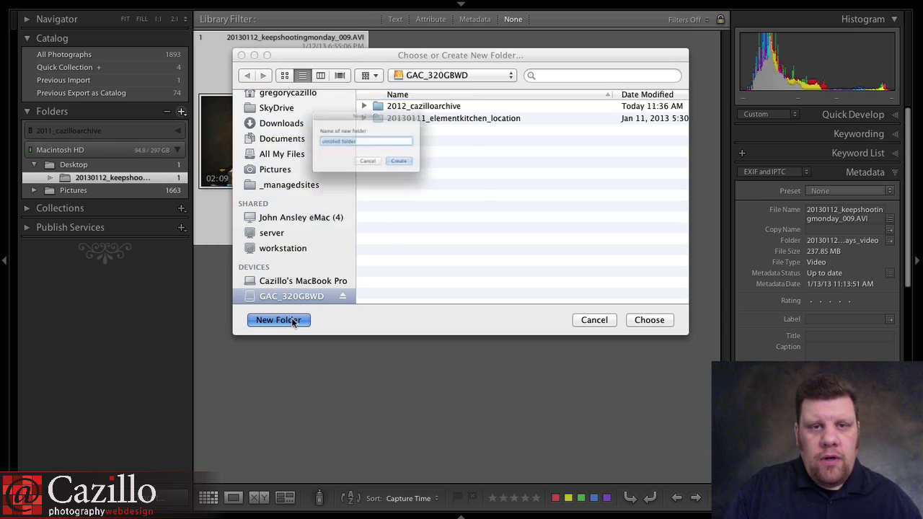
type("2013_cazilloarchive")
left_click(436, 175)
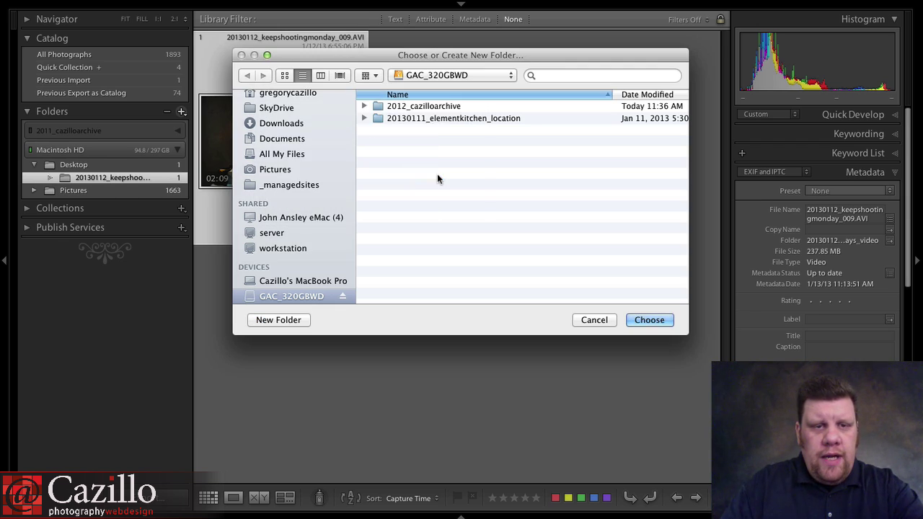
left_click(650, 321)
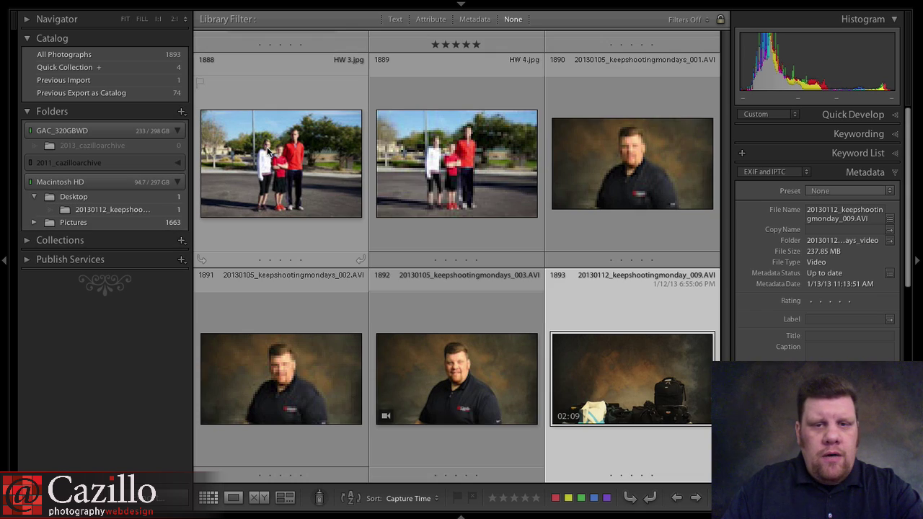
Step: Show GAC_320GBWD as the parent folder of 2013_cazilloarchive, then reselect 2013_cazilloarchive
left_click(158, 147)
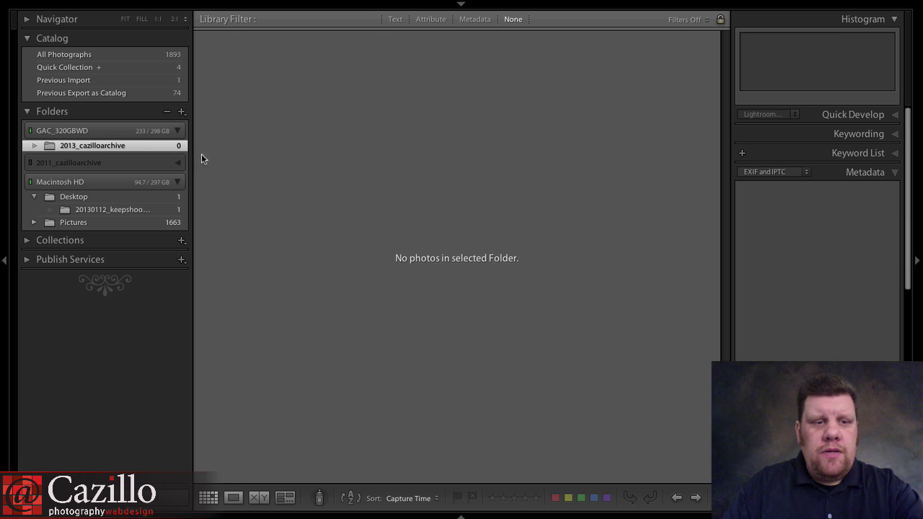
right_click(158, 150)
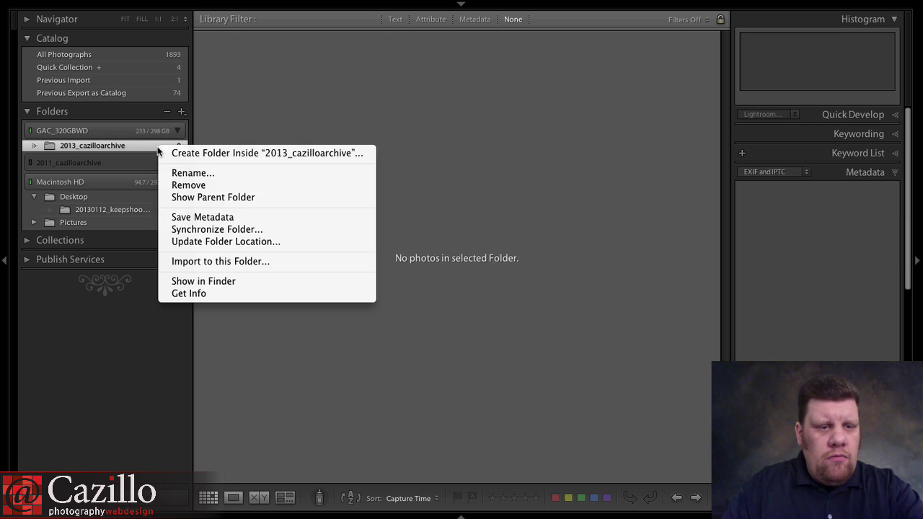
left_click(175, 197)
left_click(87, 146)
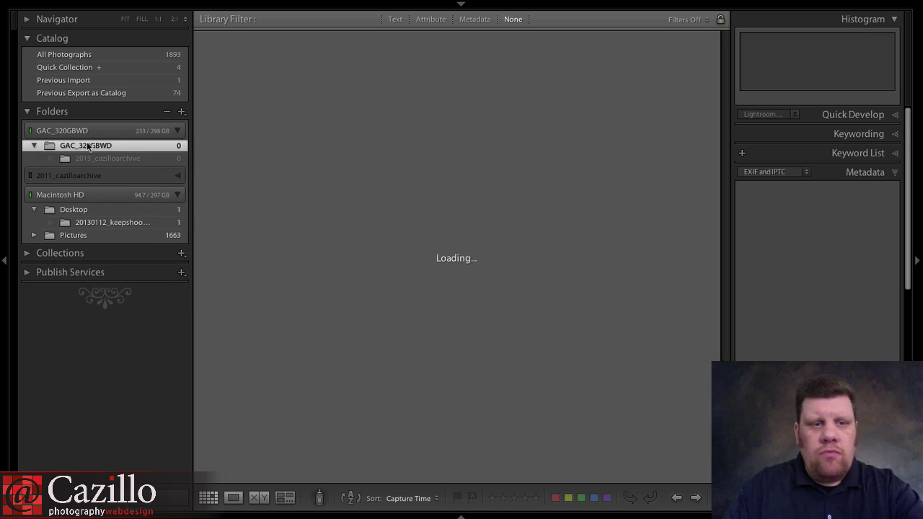
left_click(96, 158)
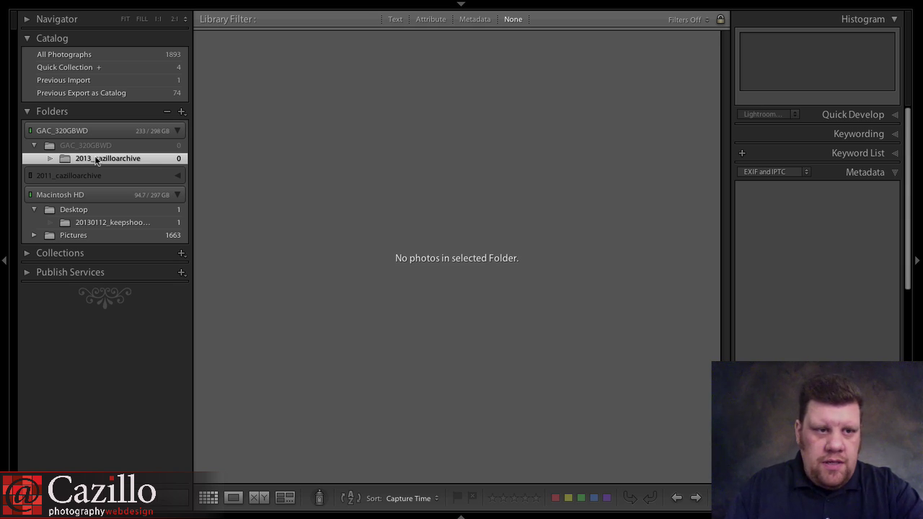
Step: Move the Desktop folder 20130112_keepshootingmondays_video into 2013_cazilloarchive, confirming the move on disk
left_click(109, 223)
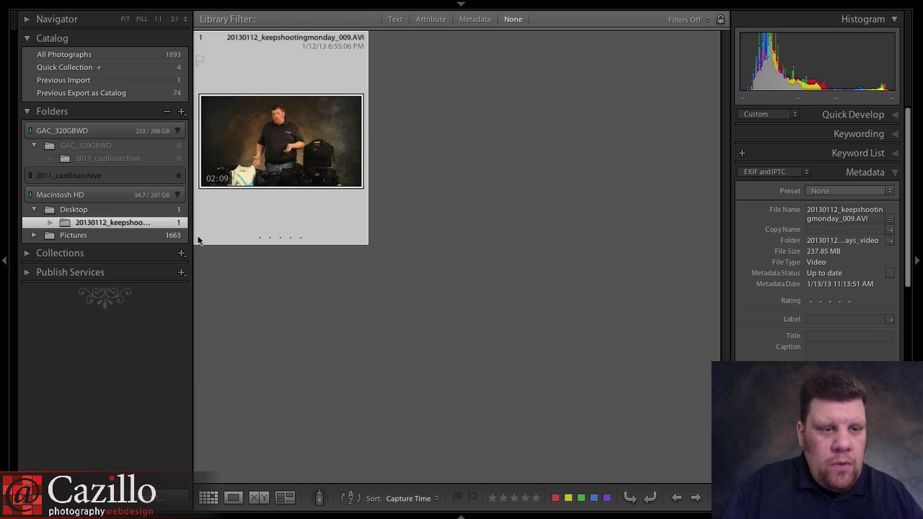
left_click_drag(192, 236, 287, 235)
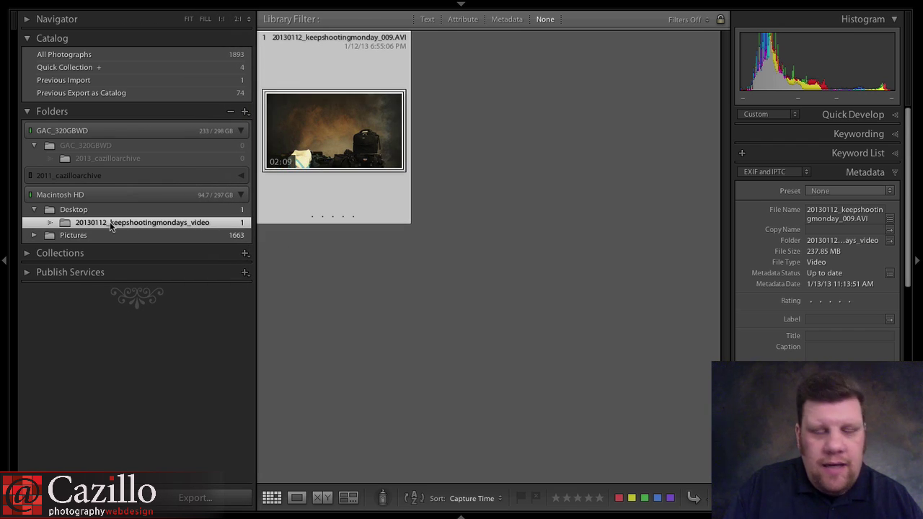
left_click_drag(109, 220, 109, 179)
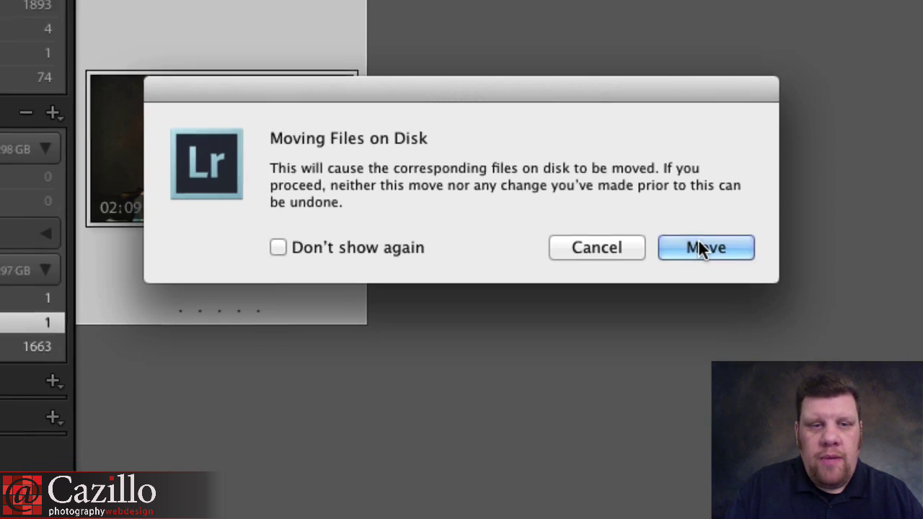
left_click(698, 248)
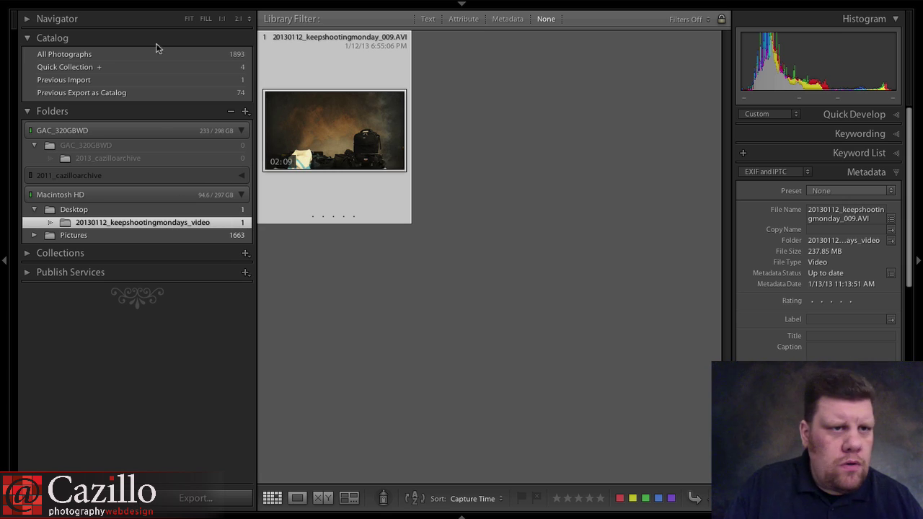
Step: View the moved 02:09 video in 2013_cazilloarchive and bring up that folder's context menu
mouse_move(148, 7)
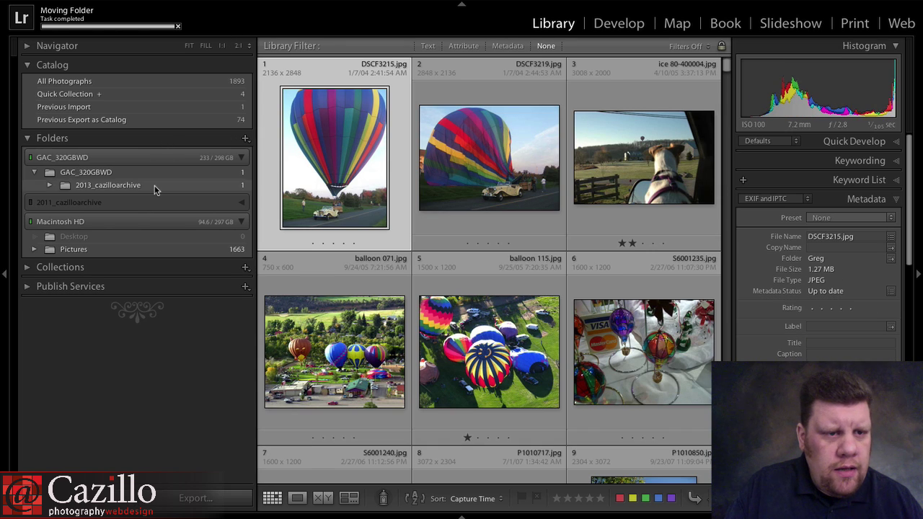
left_click(154, 185)
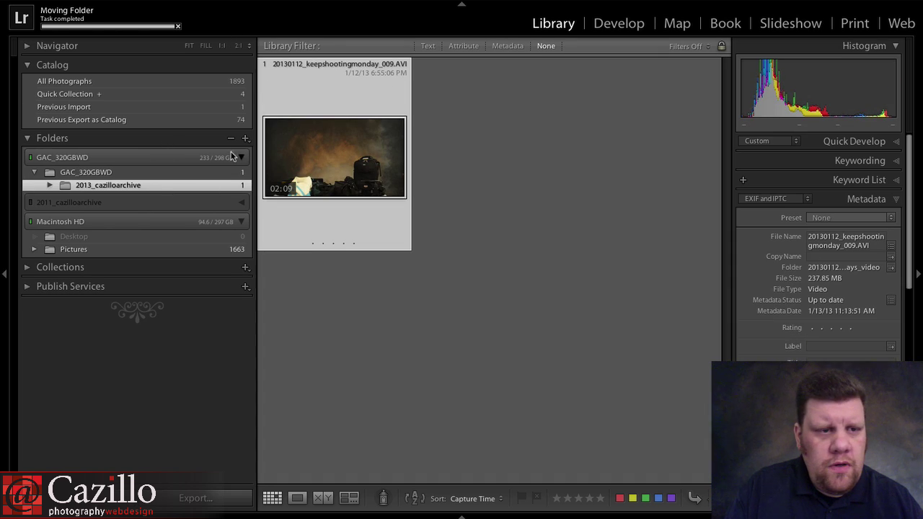
right_click(179, 186)
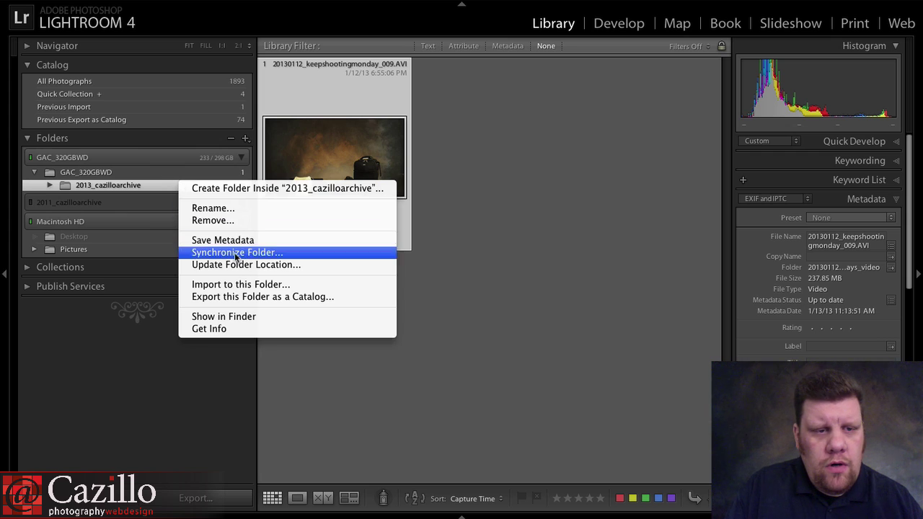
left_click(249, 317)
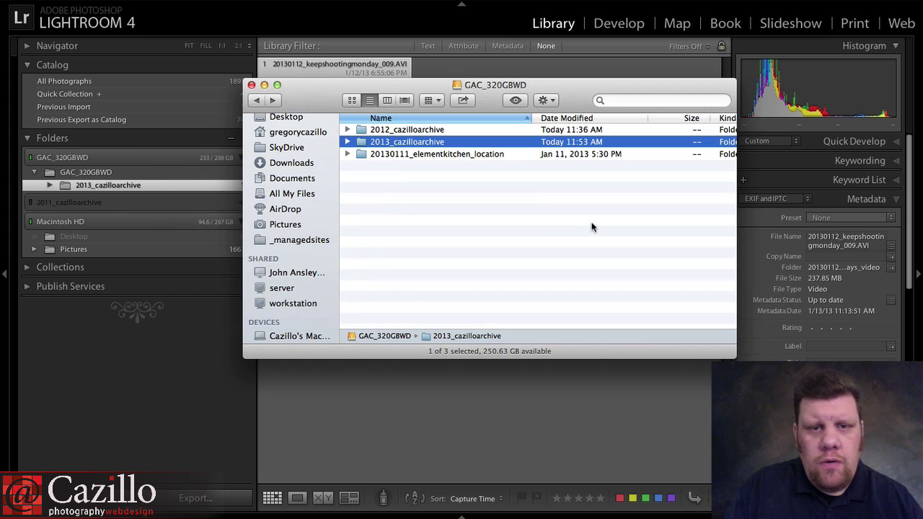
double_click(438, 144)
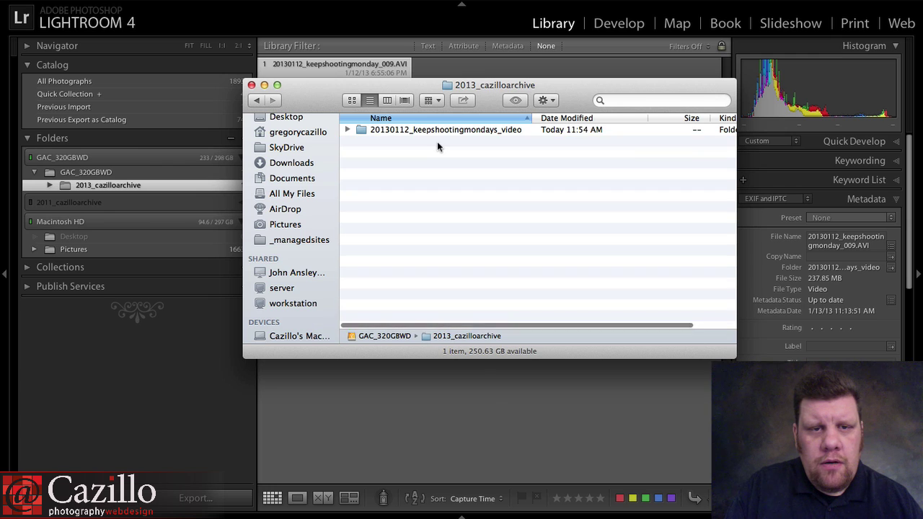
left_click(465, 131)
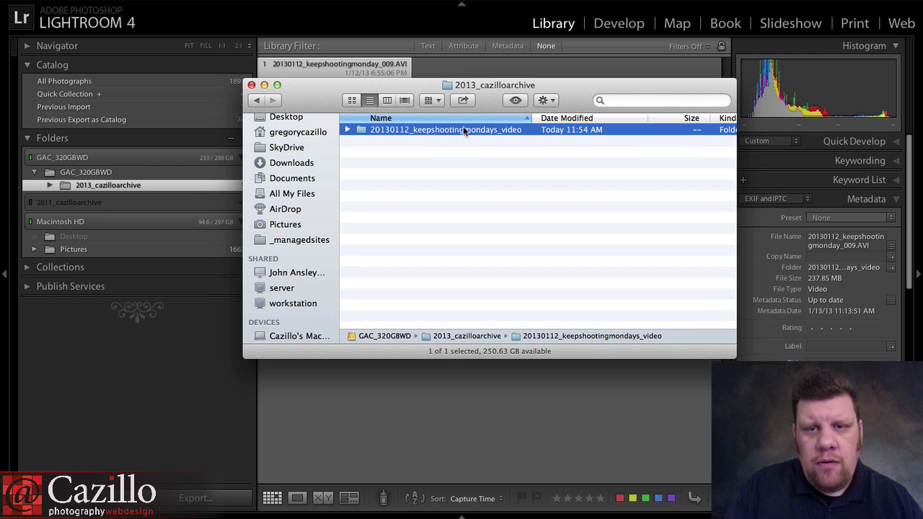
double_click(465, 130)
left_click(465, 130)
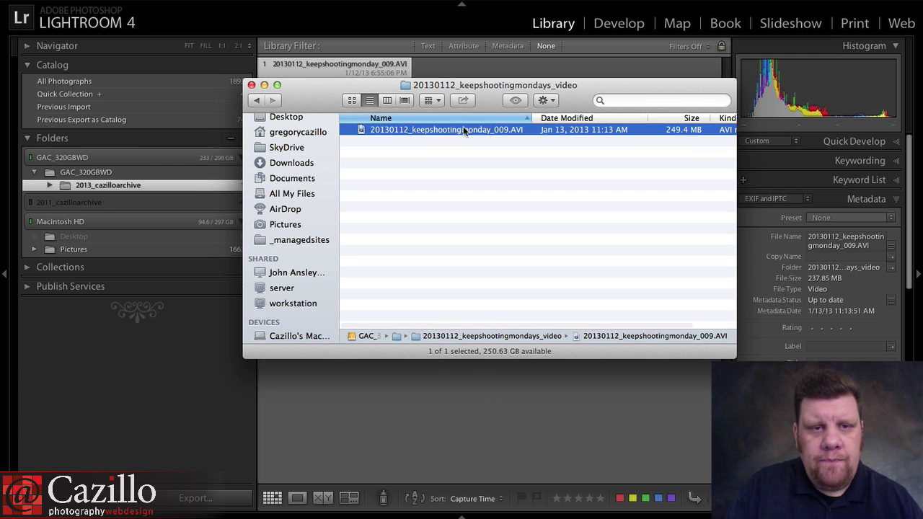
left_click(252, 85)
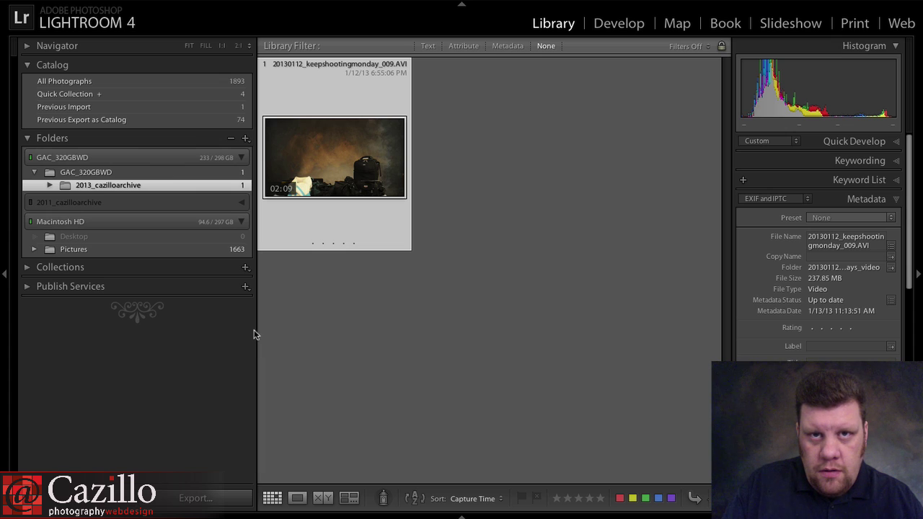
Step: Expand 2013_cazilloarchive, then cancel moving it onto 2011_cazilloarchive so it stays on GAC_320GBWD
left_click(50, 185)
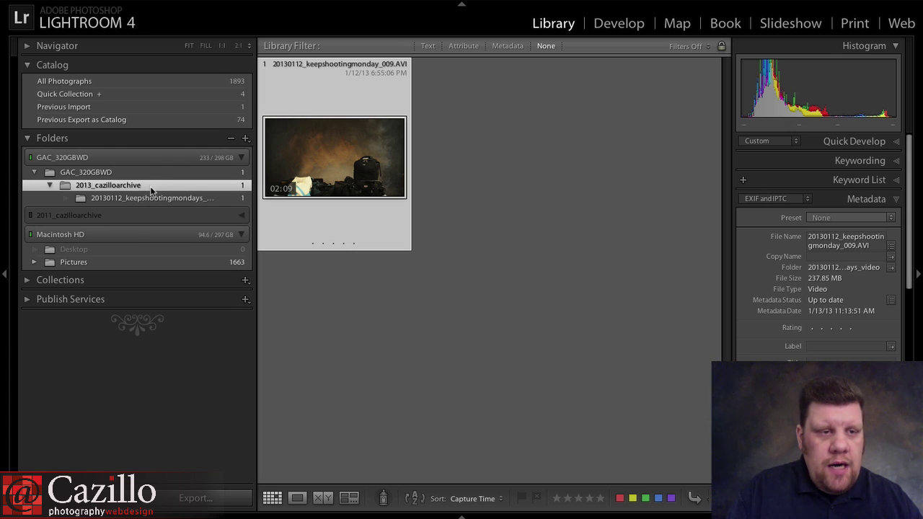
left_click_drag(151, 186, 87, 302)
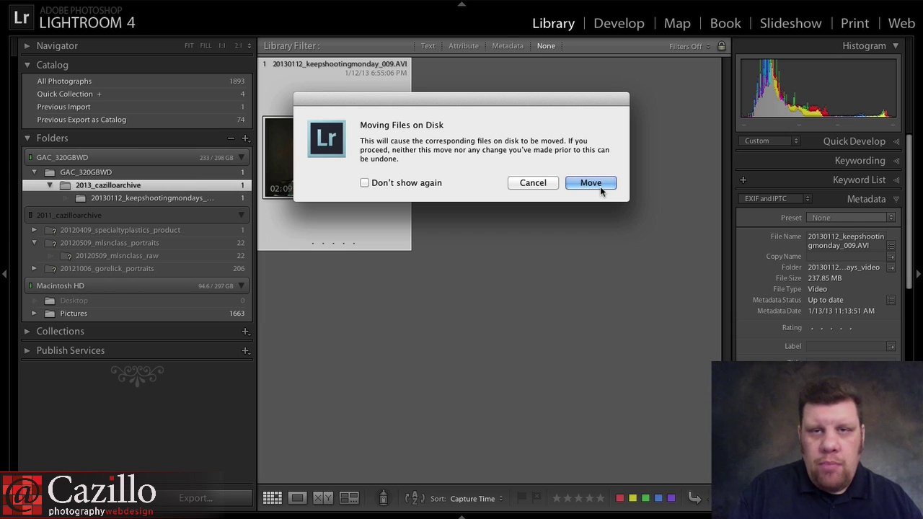
left_click(542, 182)
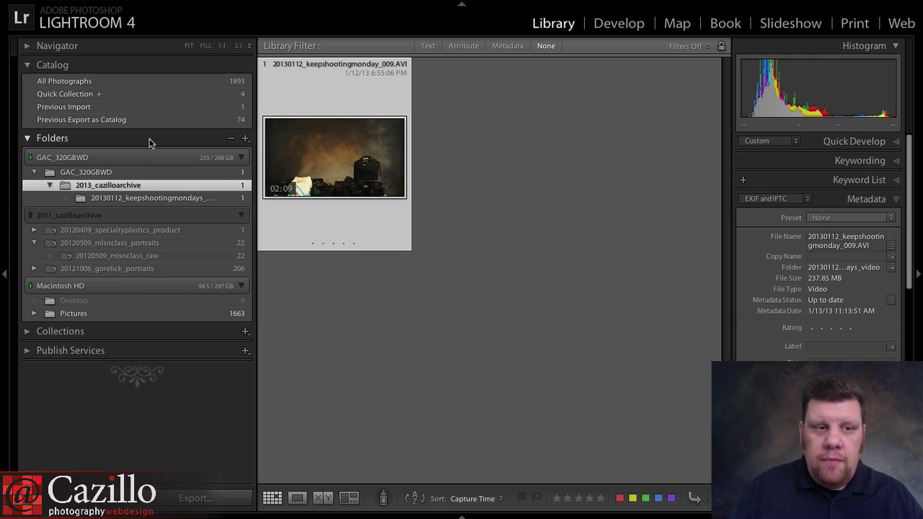
Step: Begin updating the folder location of 2013_cazilloarchive, then cancel it
right_click(161, 189)
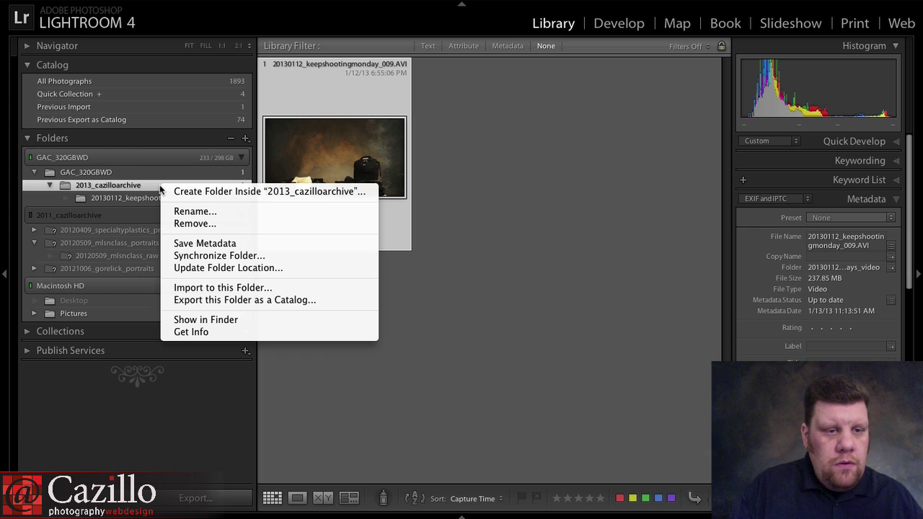
left_click(228, 267)
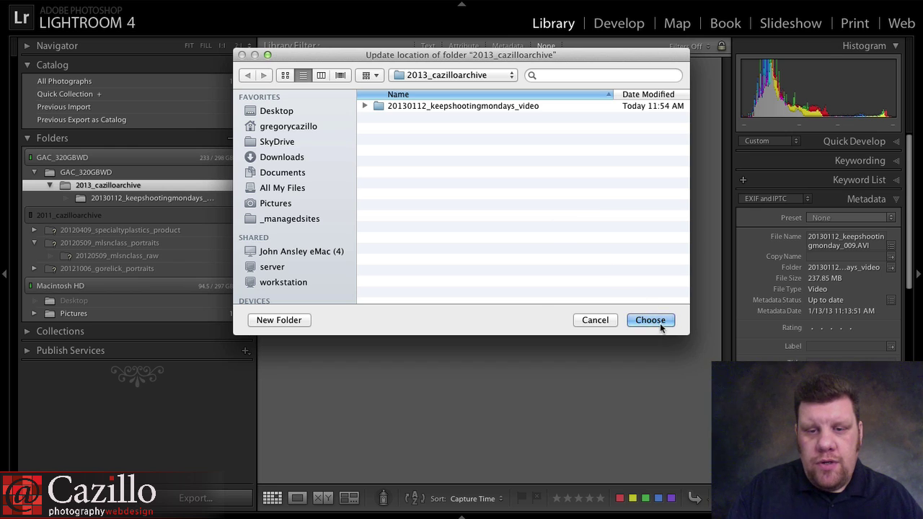
left_click(598, 322)
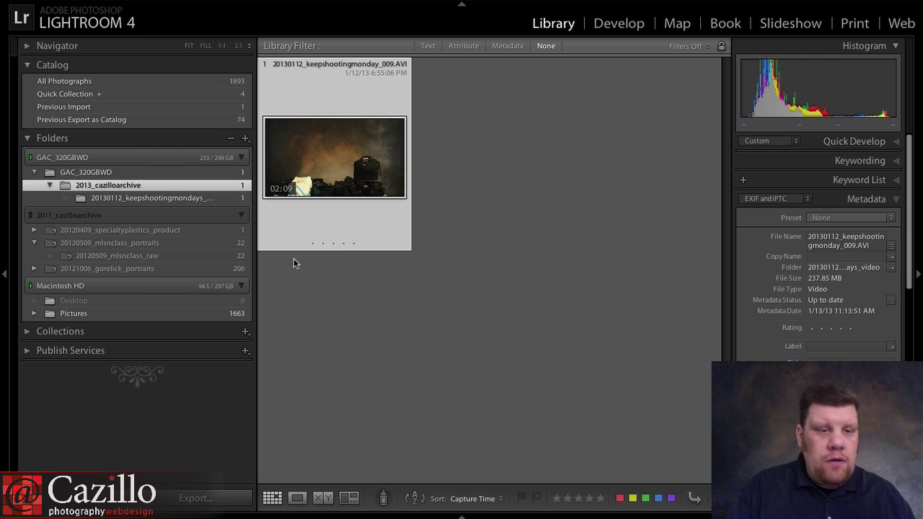
Step: Collapse the 2011_cazilloarchive drive and switch to the retrospect.com page in Chrome
left_click(242, 216)
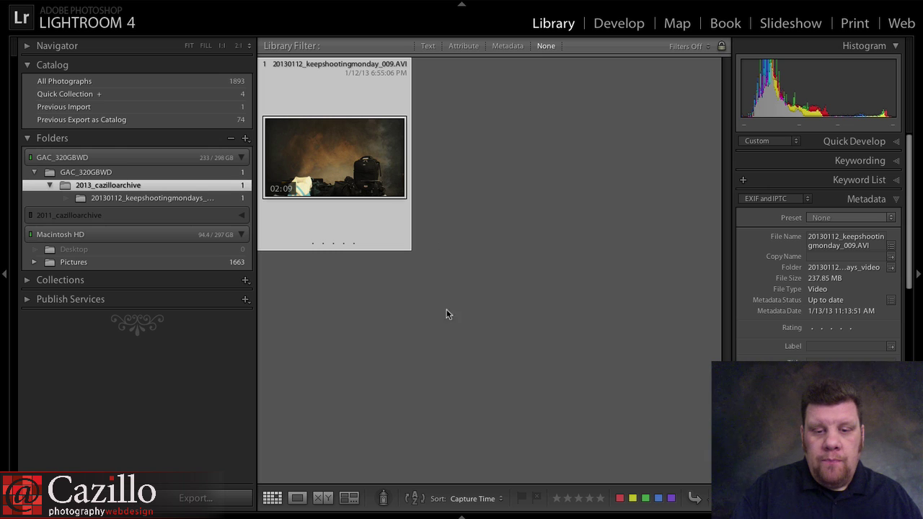
left_click(487, 501)
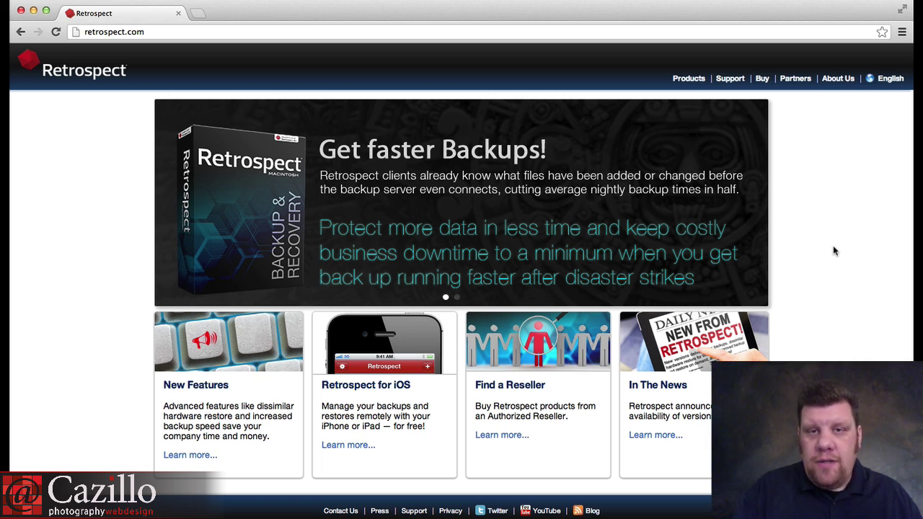
Step: Check the Time Machine backup status in the menu bar, then dismiss it
left_click(677, 0)
mouse_move(652, 0)
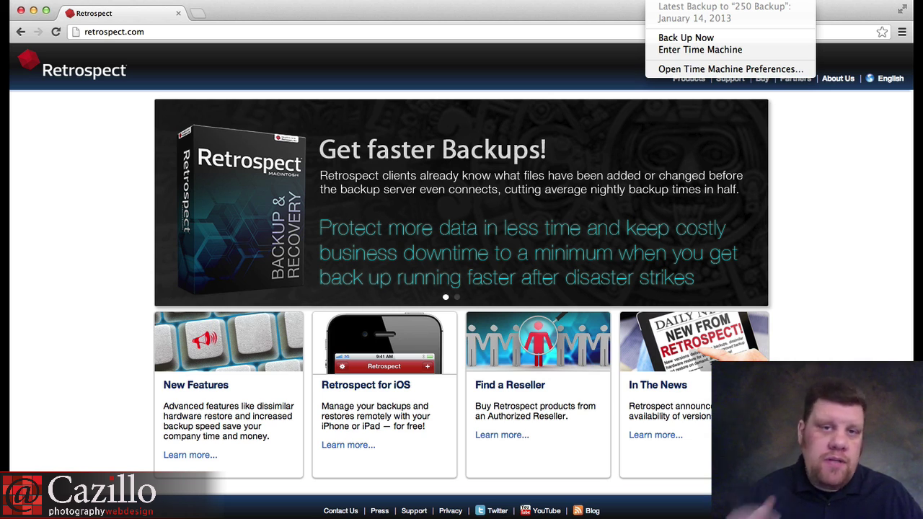
left_click(827, 229)
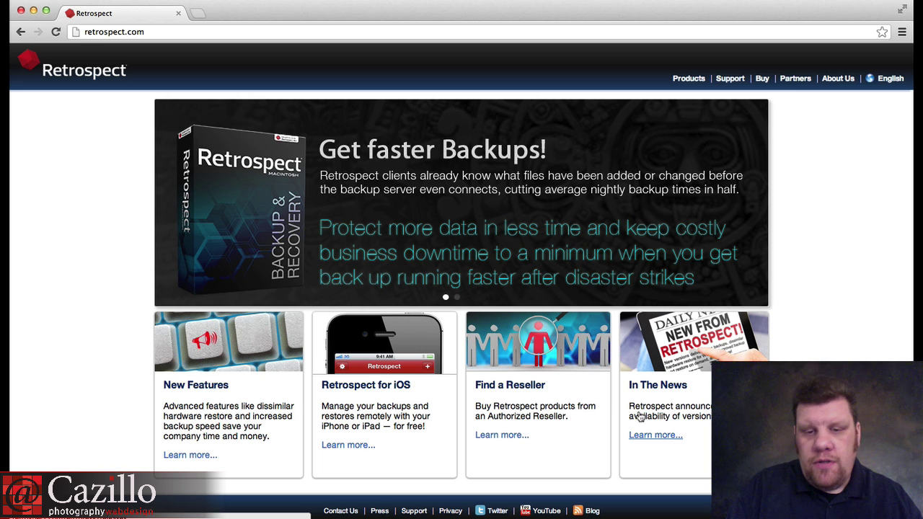
left_click(508, 497)
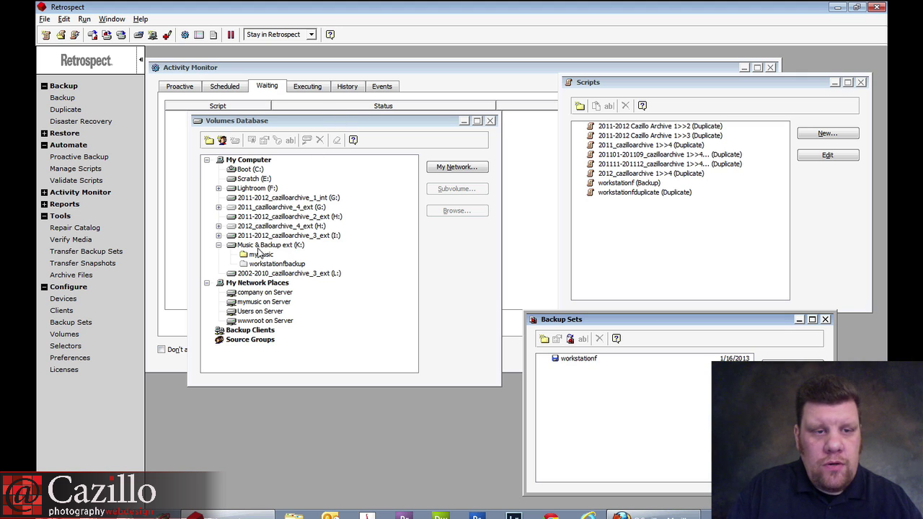
left_click(221, 191)
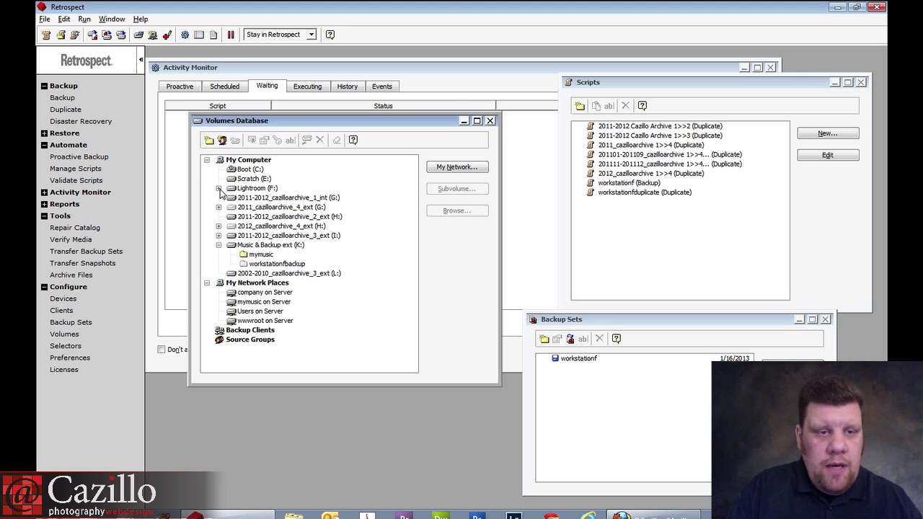
left_click(219, 189)
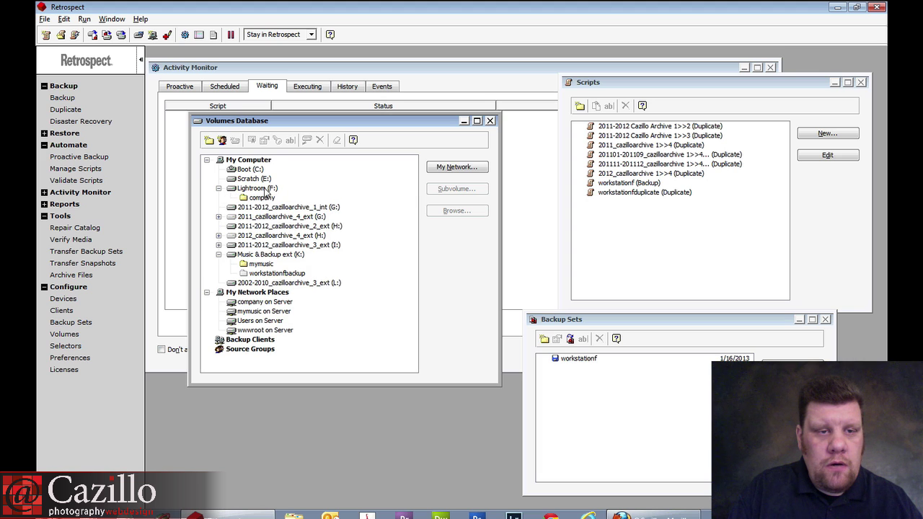
left_click(219, 189)
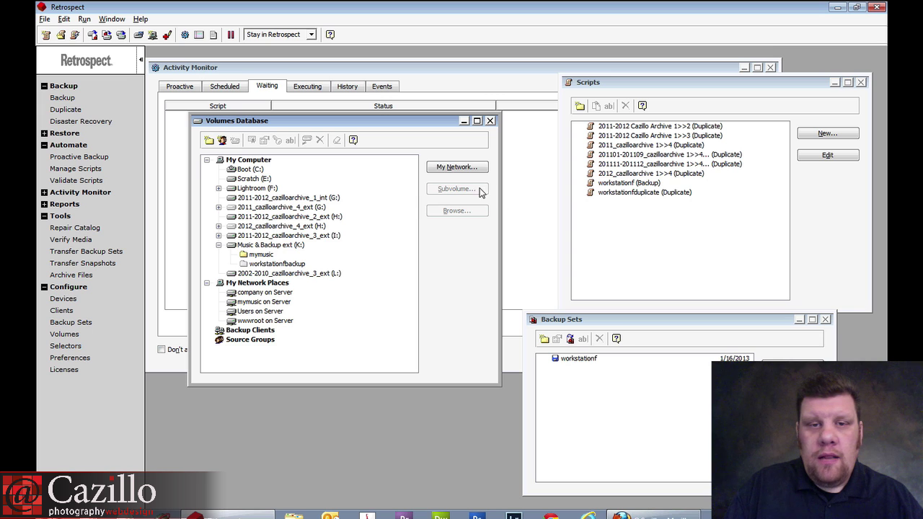
Step: Close the Volumes Database window and move the Backup Sets window toward the centre
left_click_drag(404, 121, 426, 125)
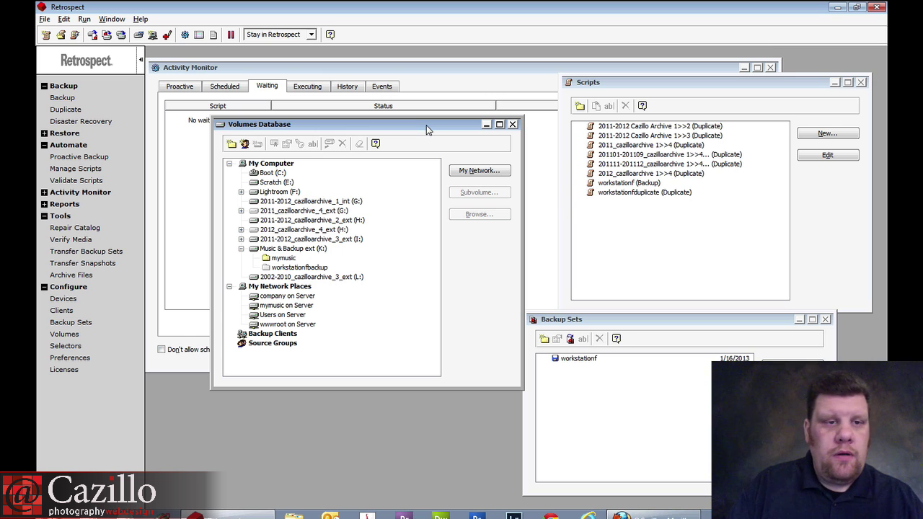
left_click_drag(390, 125, 375, 119)
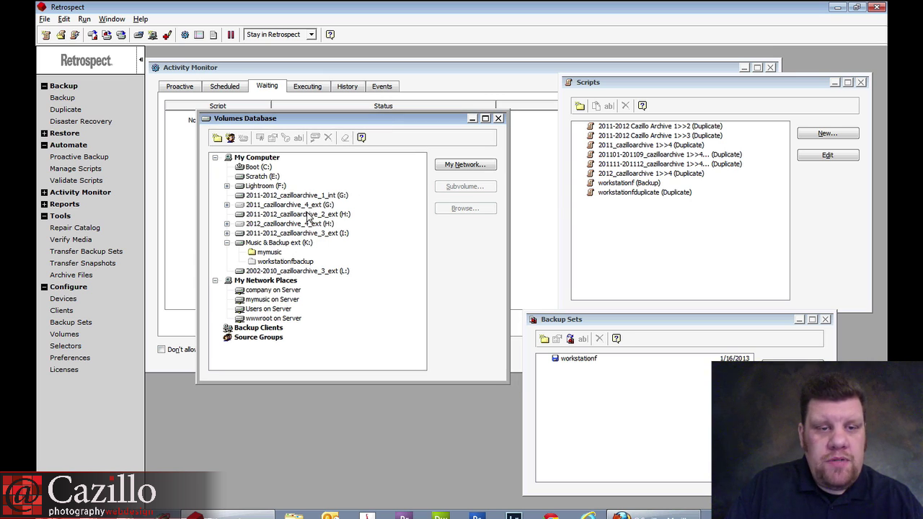
left_click(498, 119)
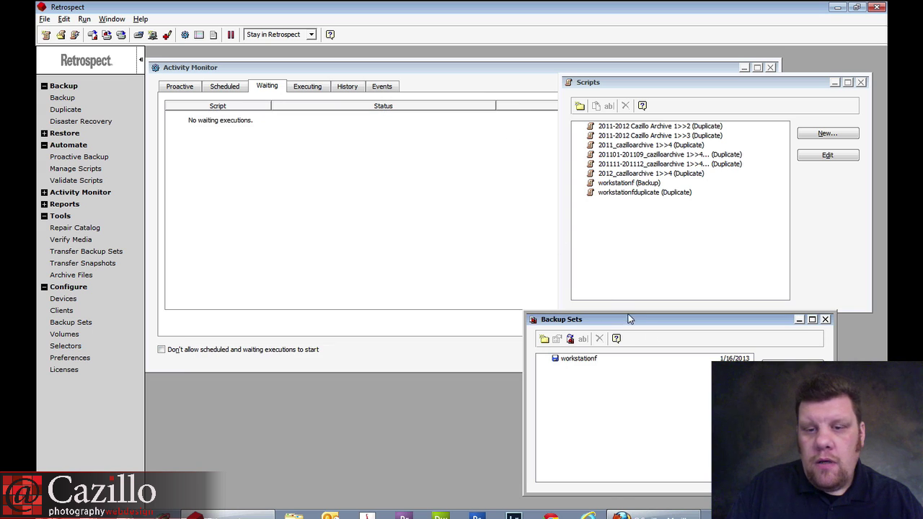
left_click_drag(743, 324, 423, 263)
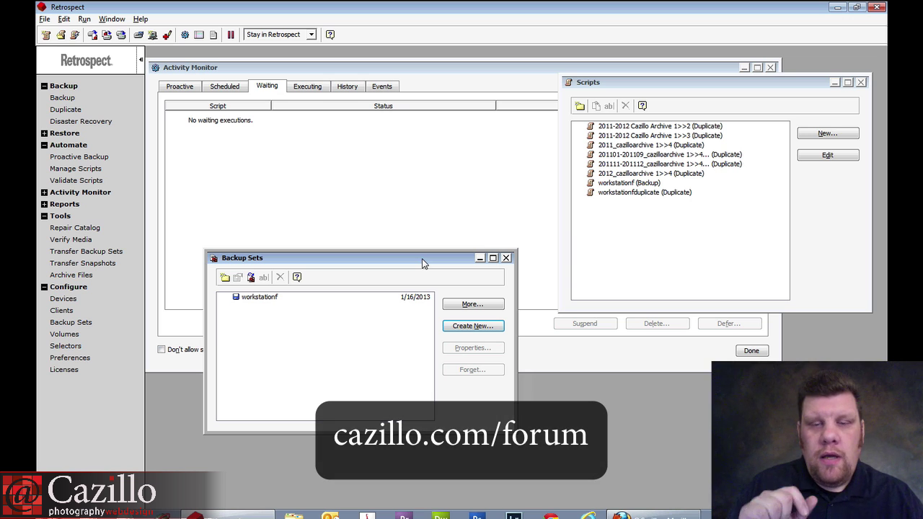
Step: Close Backup Sets and create a new Duplicate script, entering the name 'test duplicat'
left_click(506, 258)
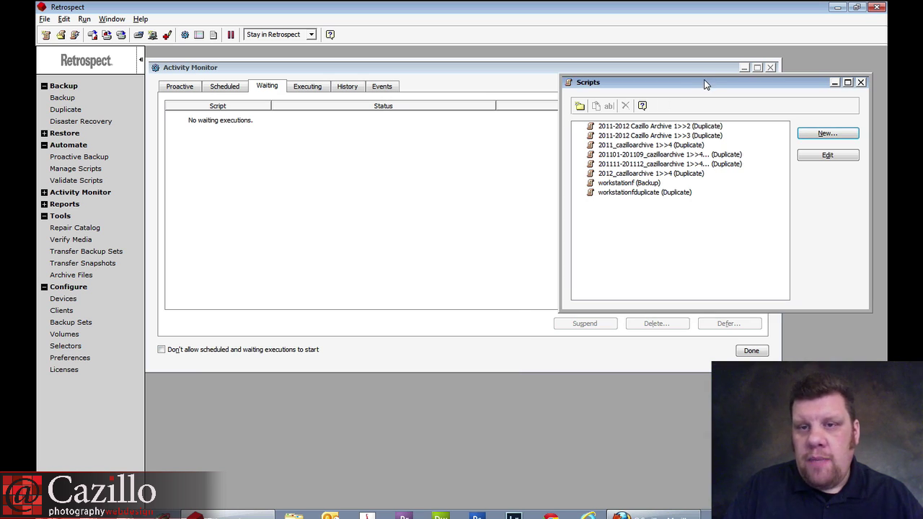
left_click_drag(705, 84, 440, 113)
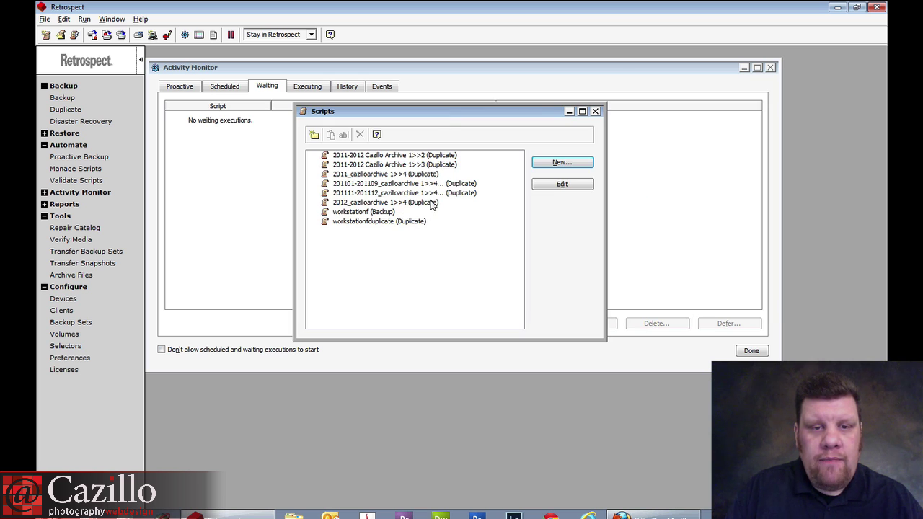
left_click(560, 162)
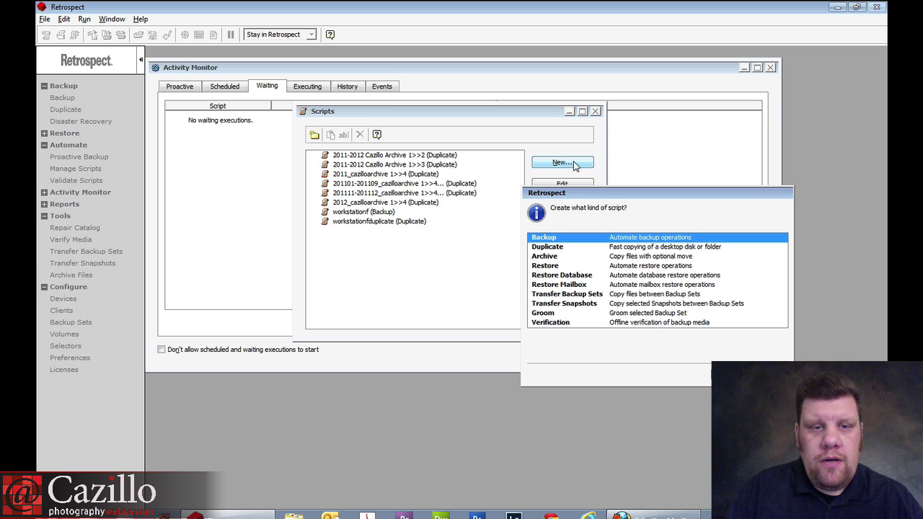
left_click(624, 247)
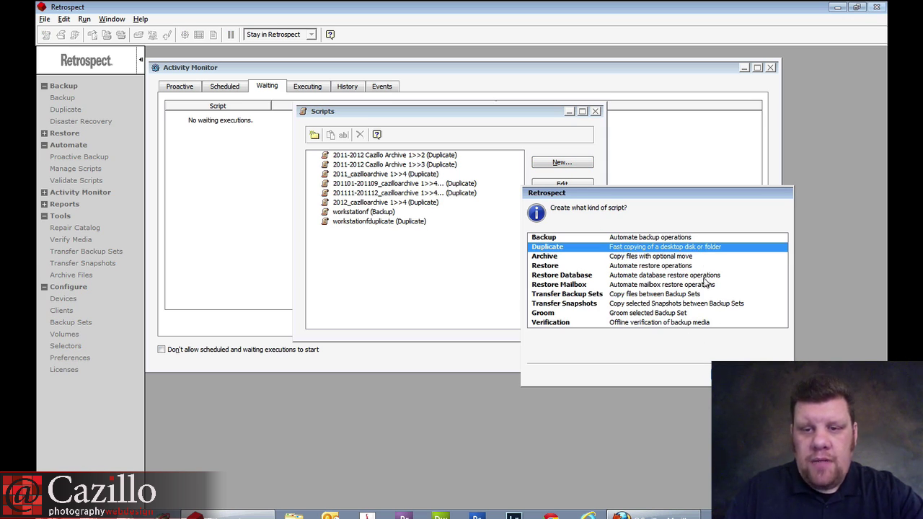
key("Return")
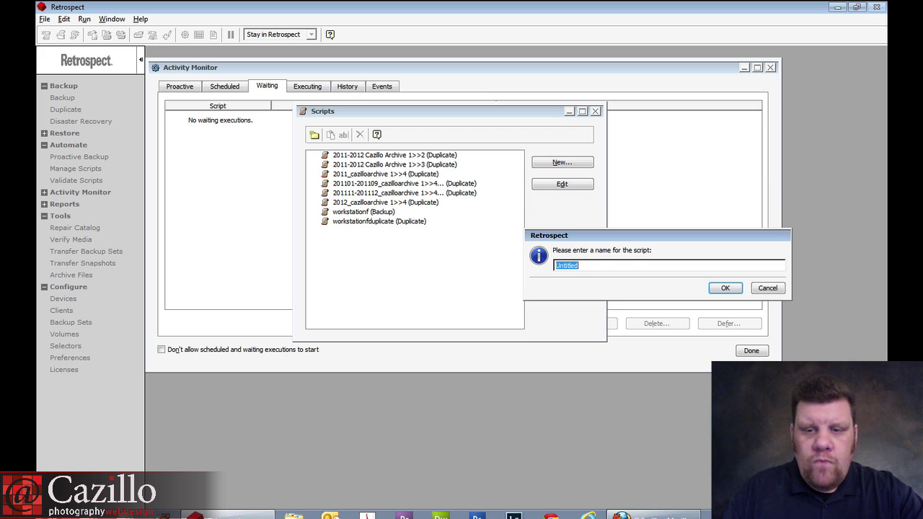
type("test")
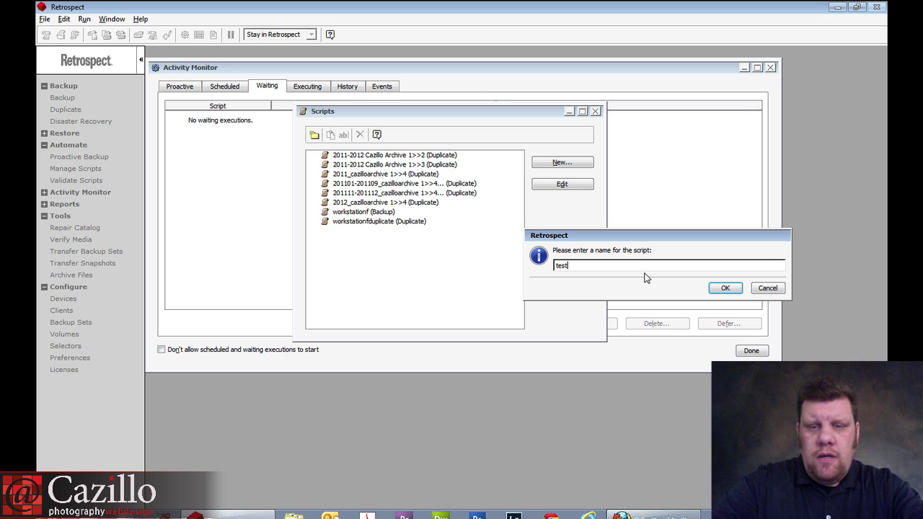
type(" duplicate")
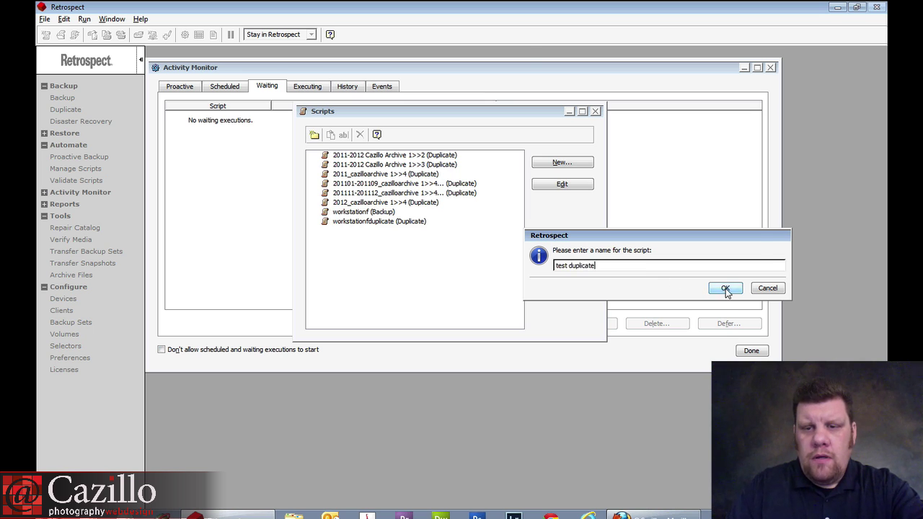
Step: Name the script 'test duplicate' and set its source to a new 2013_cazilloarchive subvolume on drive G:
left_click(725, 288)
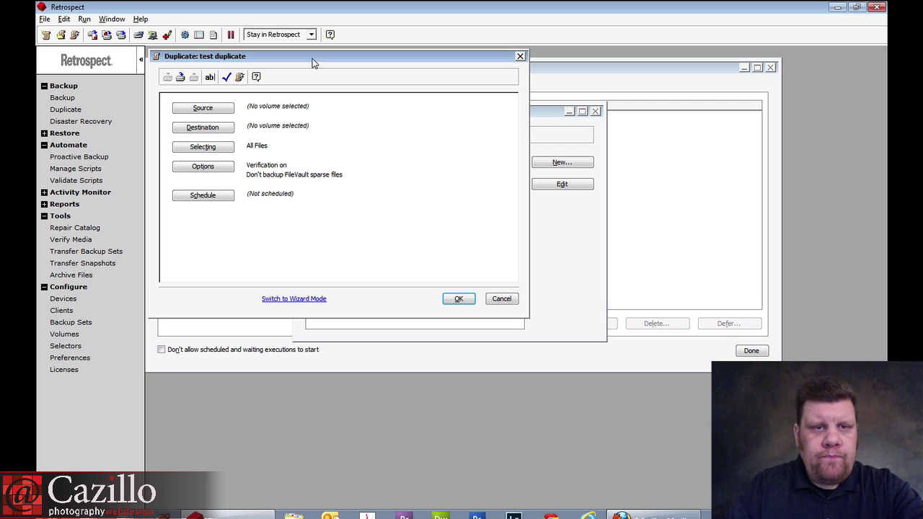
left_click_drag(311, 59, 480, 94)
left_click(370, 144)
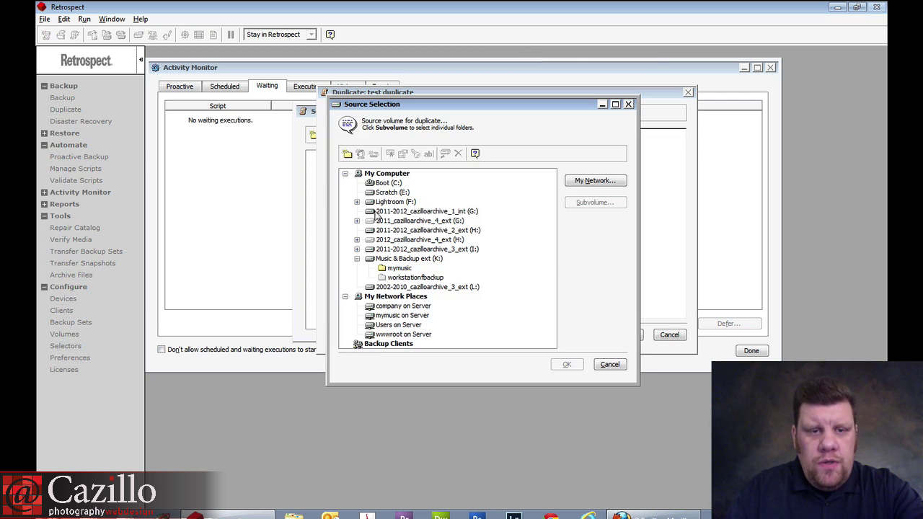
left_click(448, 211)
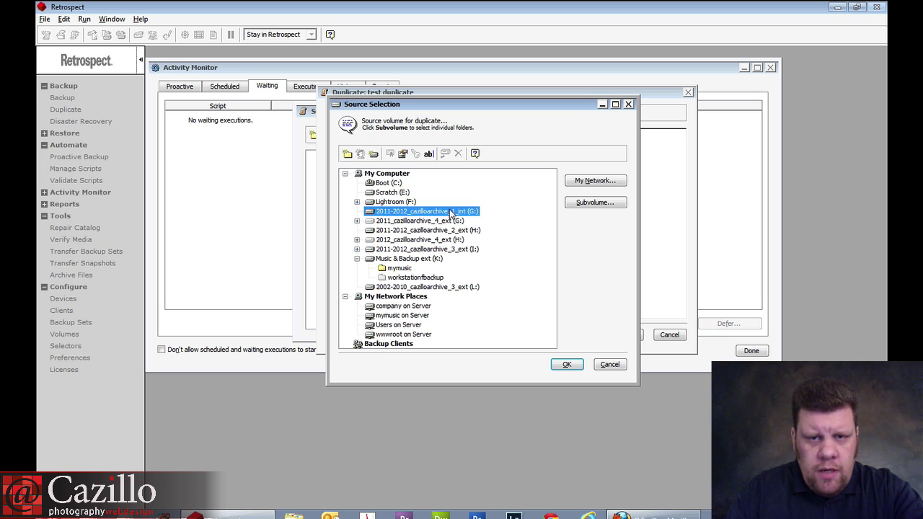
left_click(591, 204)
left_click(413, 192)
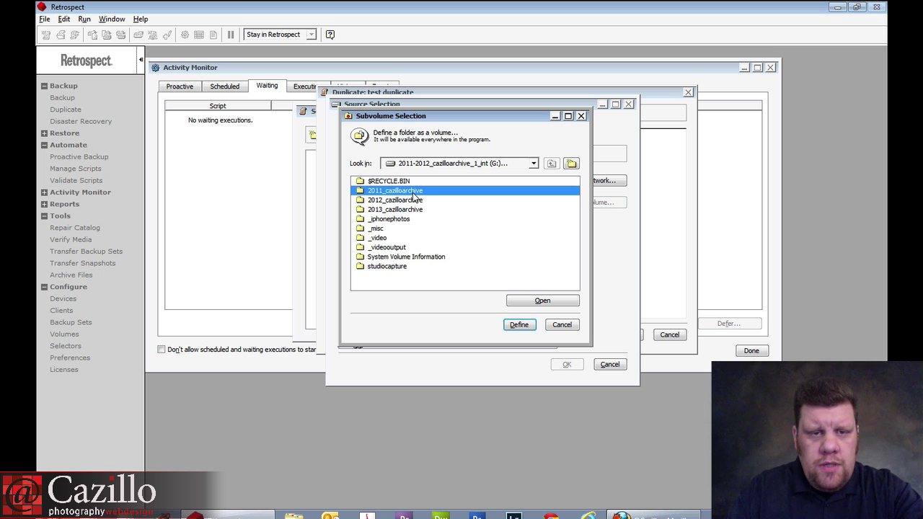
left_click(413, 210)
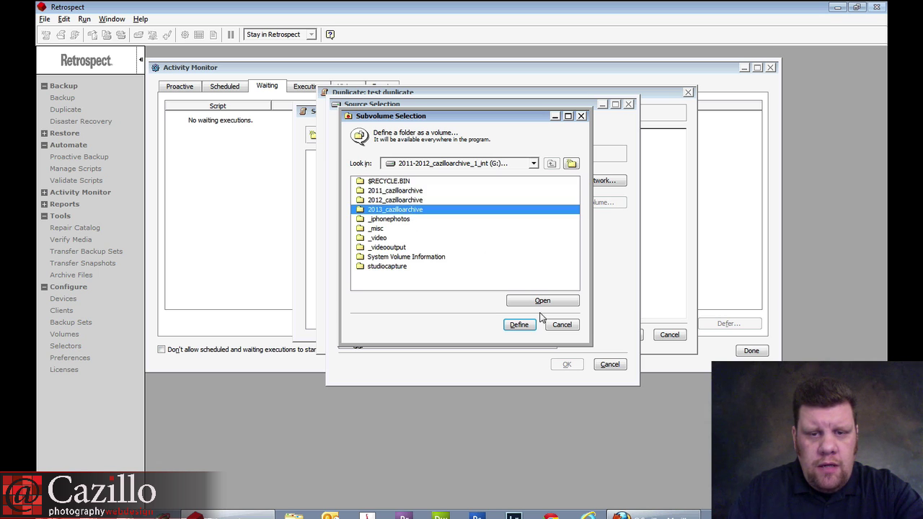
left_click(517, 326)
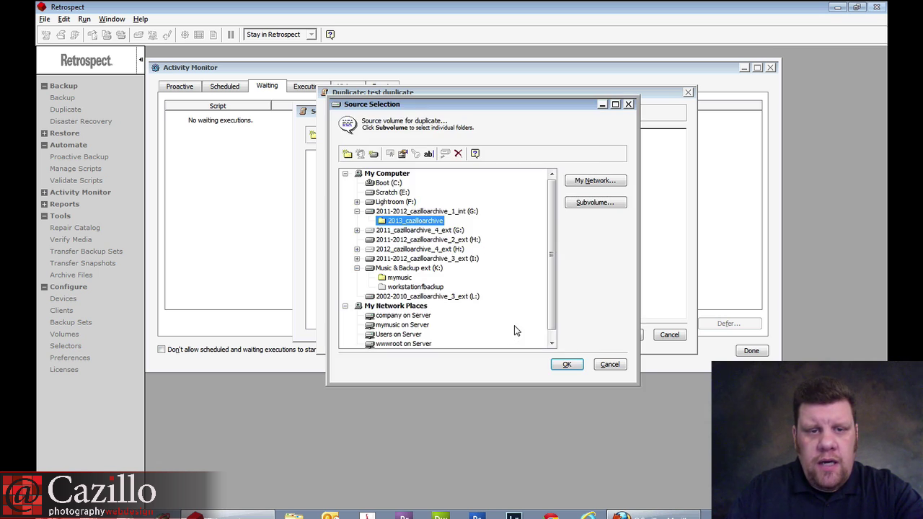
left_click(567, 363)
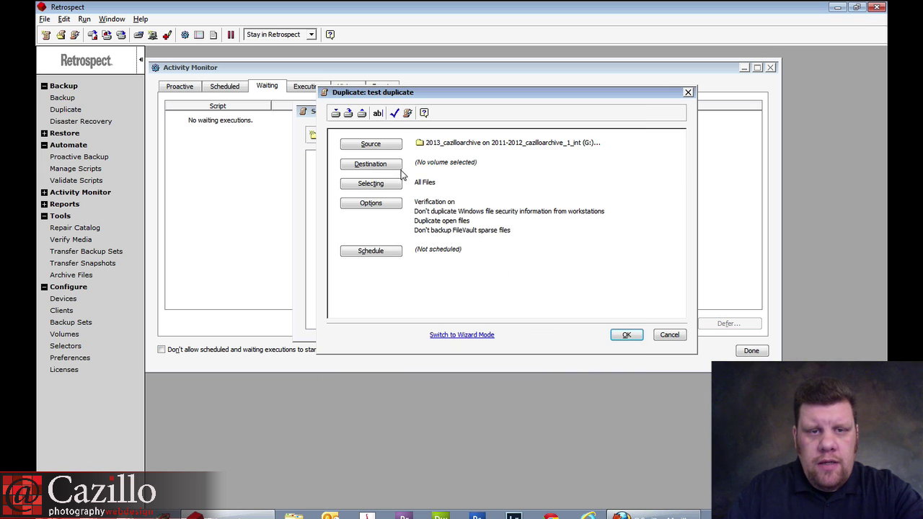
Step: Set the destination to a 2013_cazilloarchive subvolume on 2011-2012_cazilloarchive_2_ext (H:), replacing its contents
left_click(393, 166)
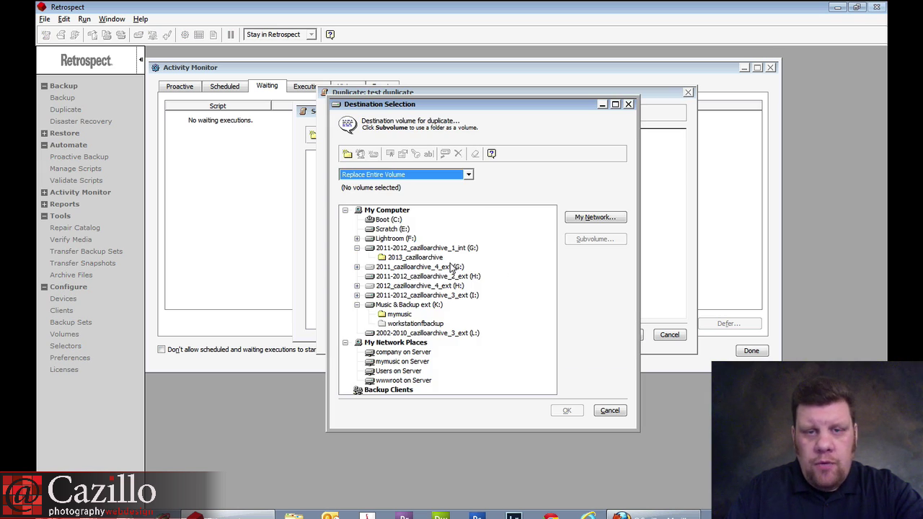
left_click(389, 277)
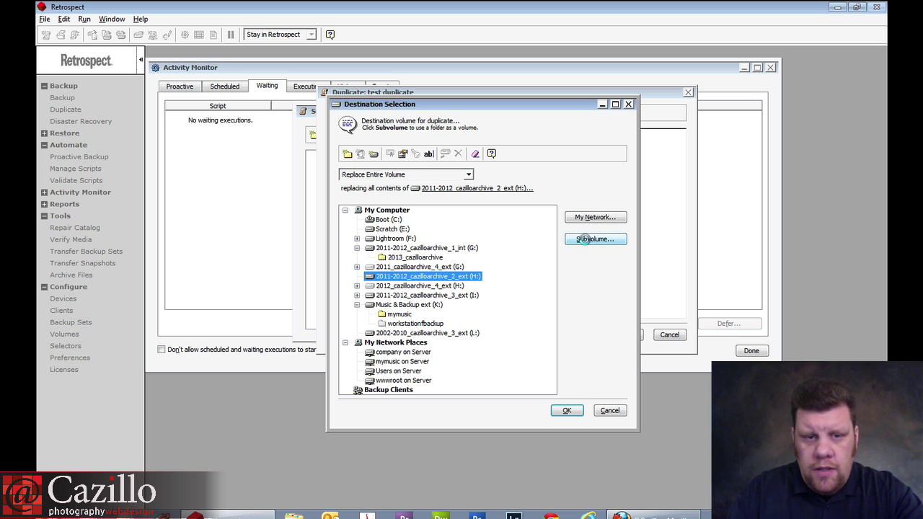
left_click(582, 240)
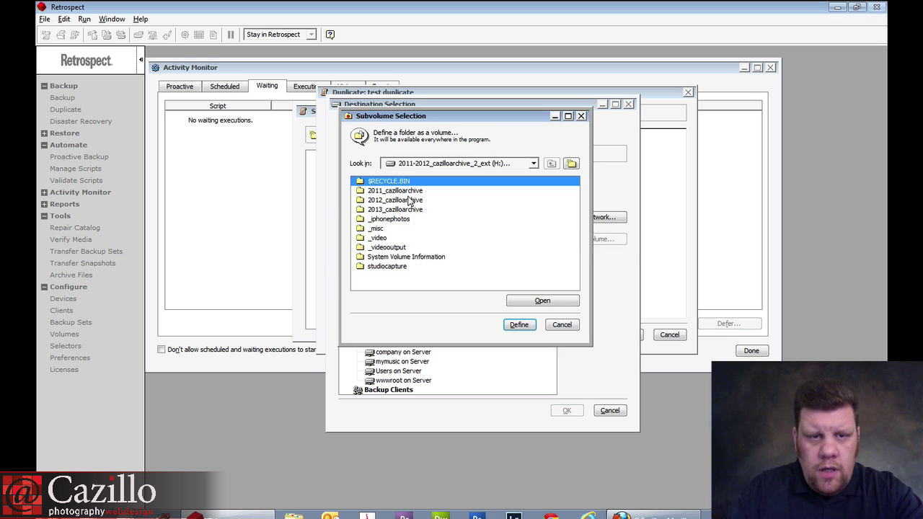
left_click(407, 209)
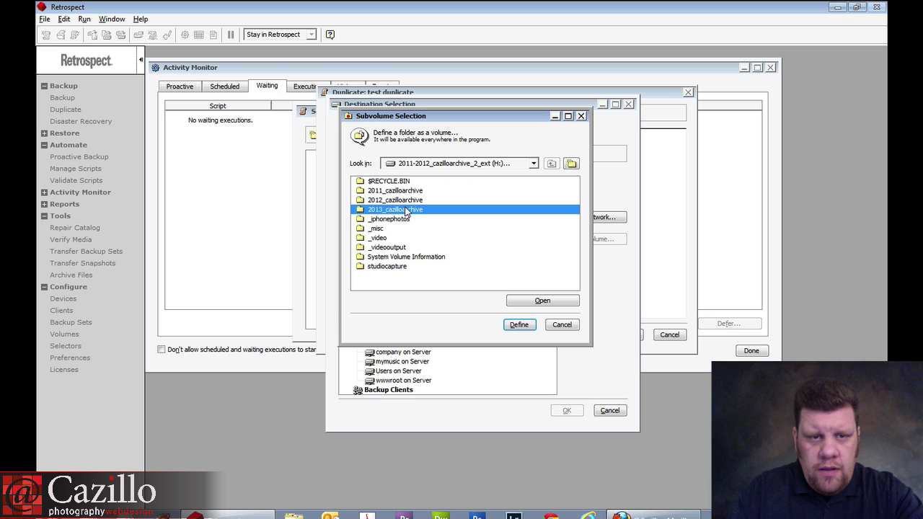
left_click(516, 325)
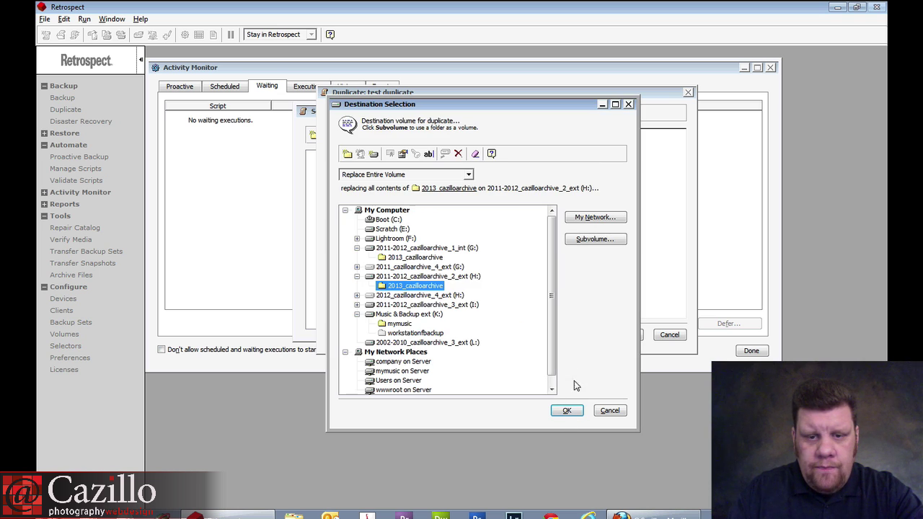
left_click(566, 410)
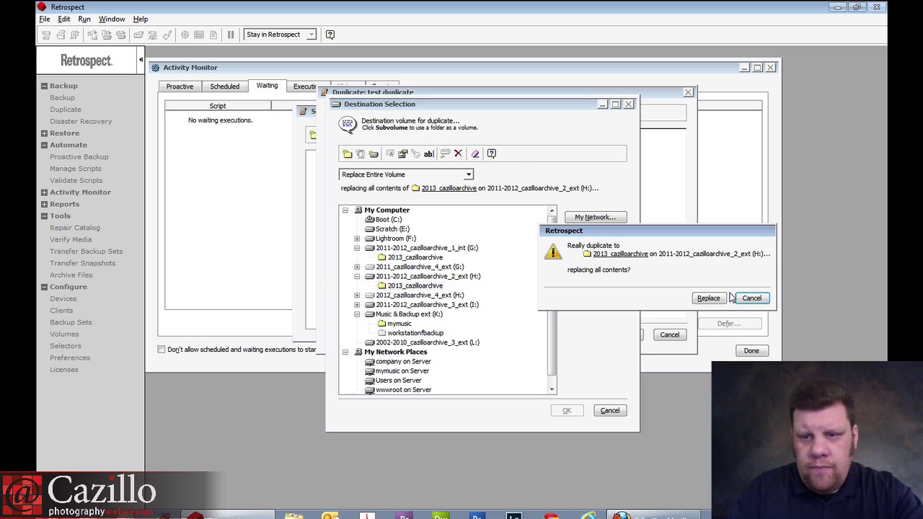
left_click(710, 298)
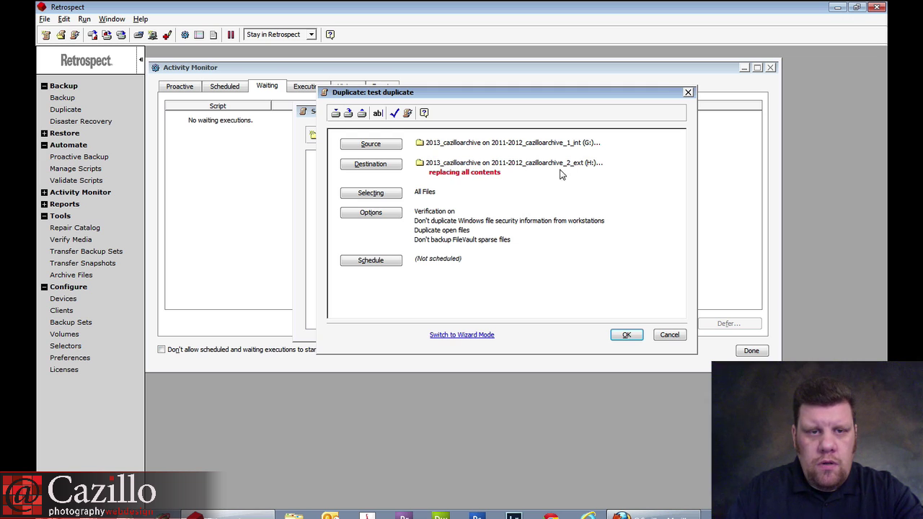
Step: Turn off Duplicate System State in the script's Windows System options, leaving verification on
left_click(370, 213)
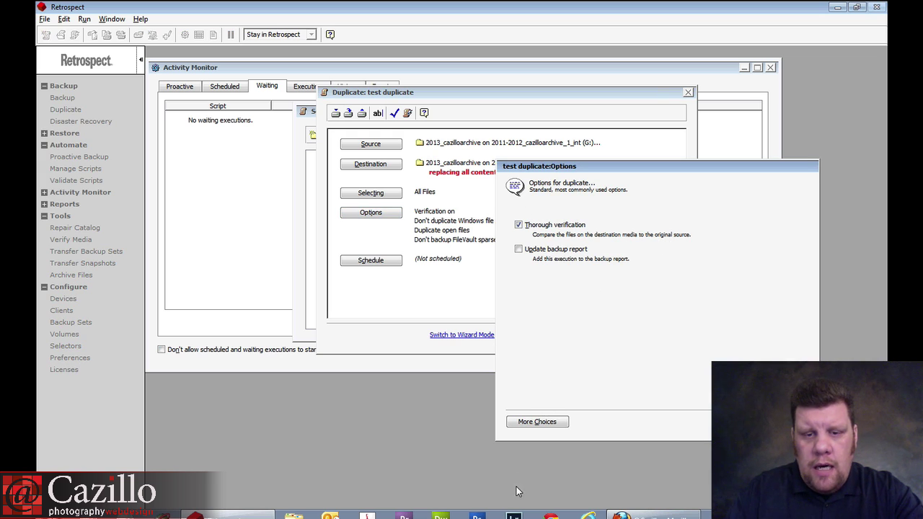
left_click(539, 422)
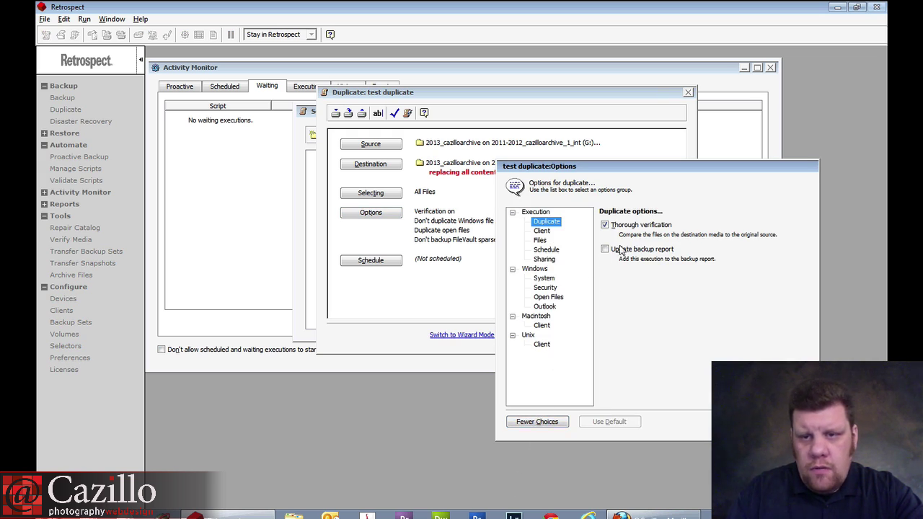
left_click(541, 231)
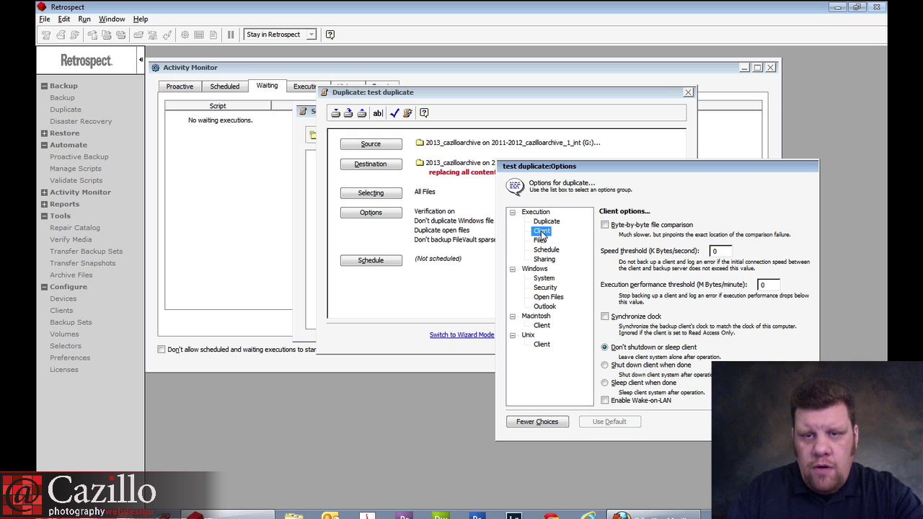
left_click(540, 240)
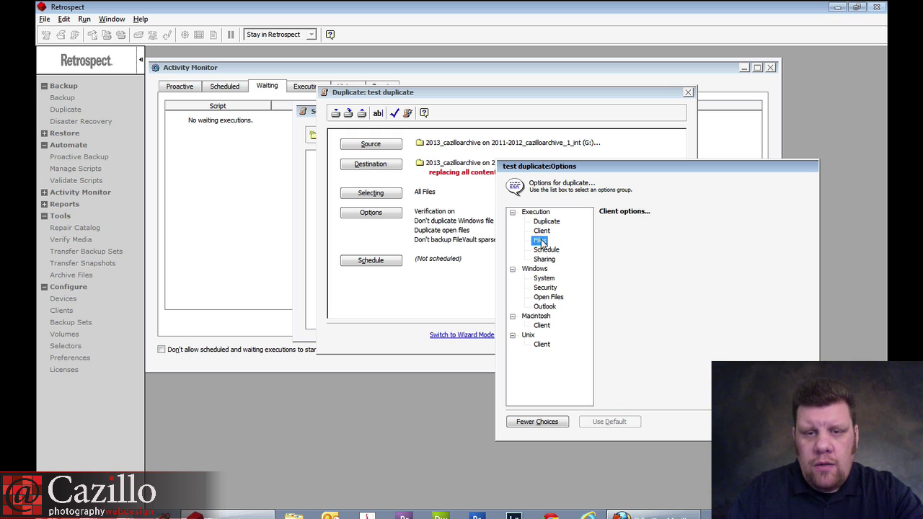
left_click(542, 279)
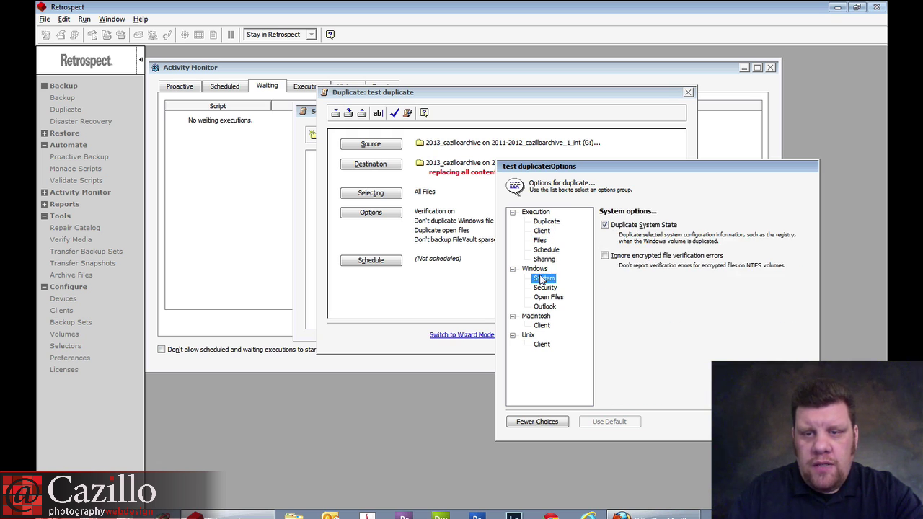
left_click(605, 225)
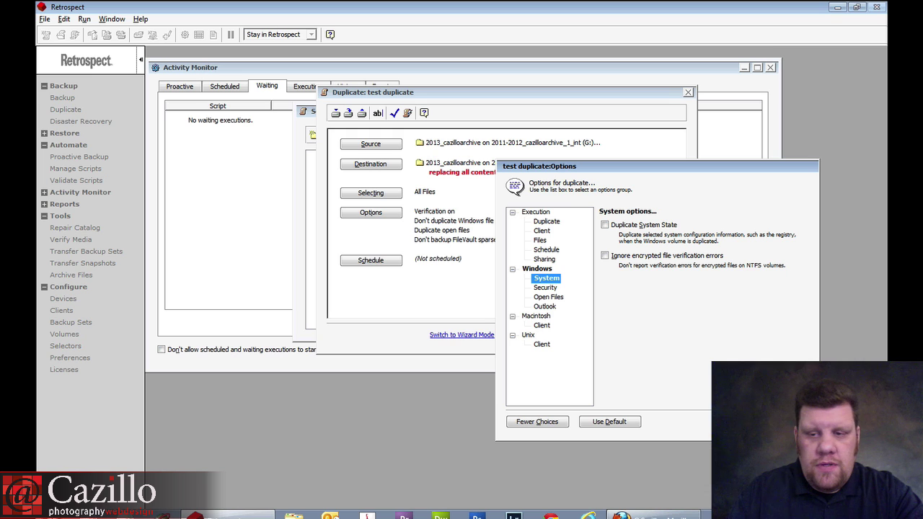
key("Return")
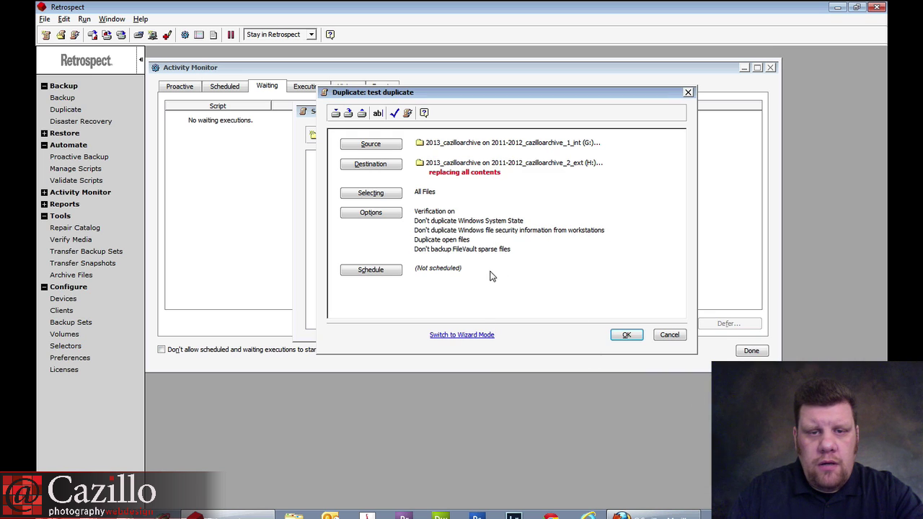
Step: Add a repeating schedule: every 1 day, starting 1/16/2013 at 12:00 AM
left_click(384, 271)
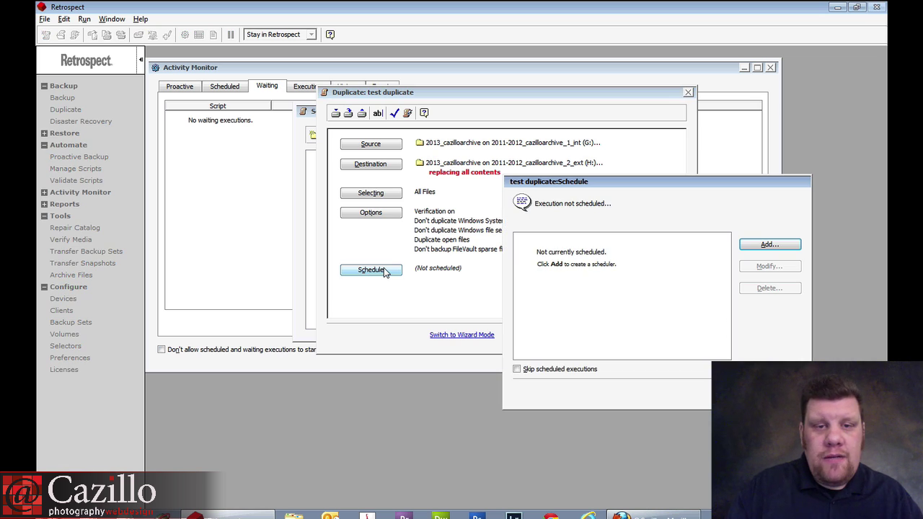
left_click(766, 245)
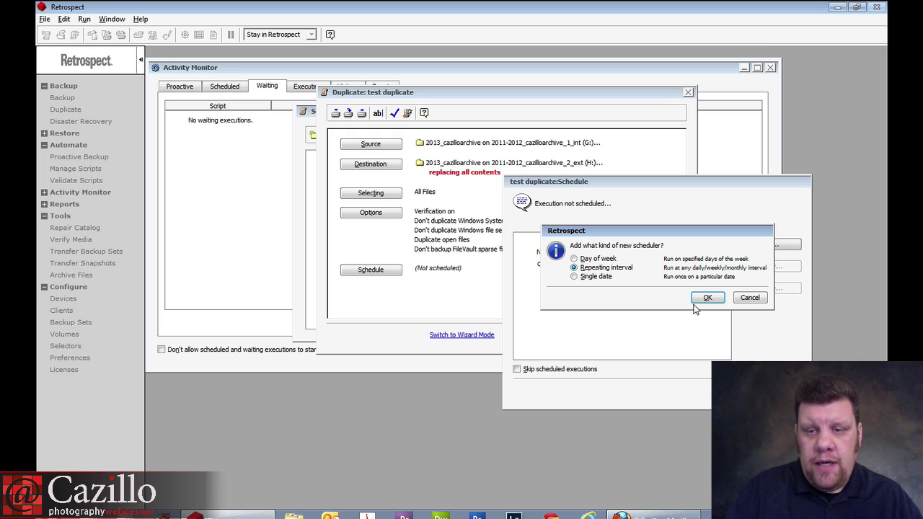
left_click(707, 298)
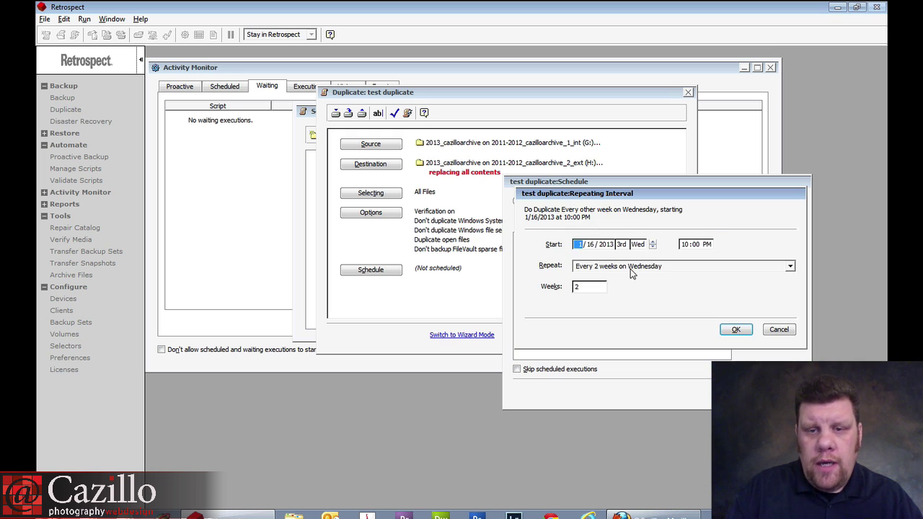
double_click(590, 287)
type("1")
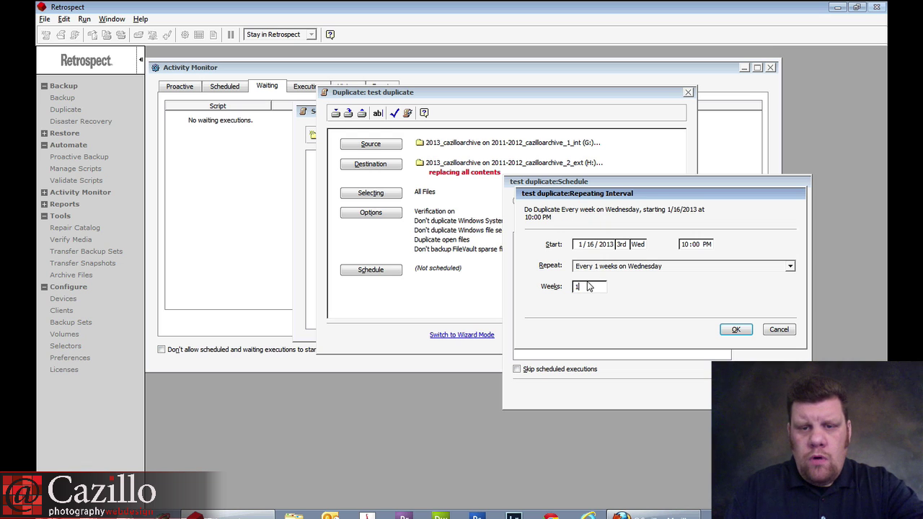
left_click(618, 269)
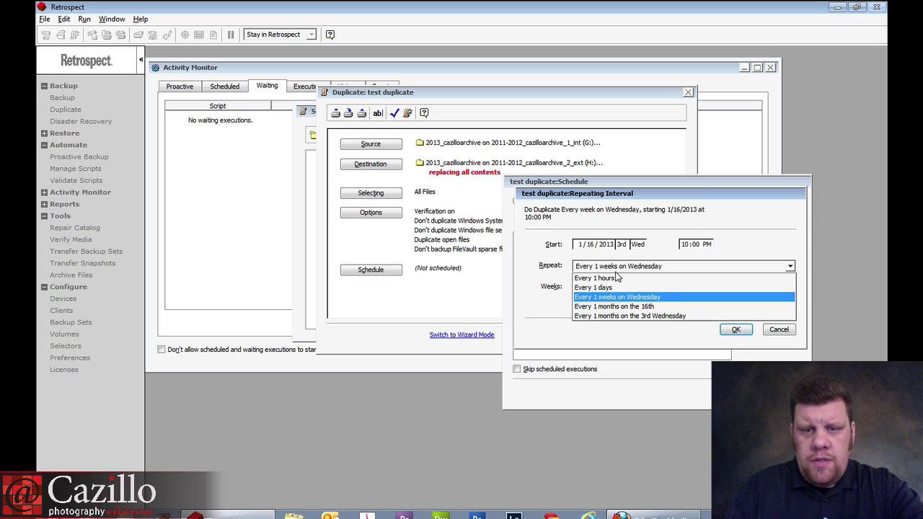
left_click(614, 286)
left_click(683, 246)
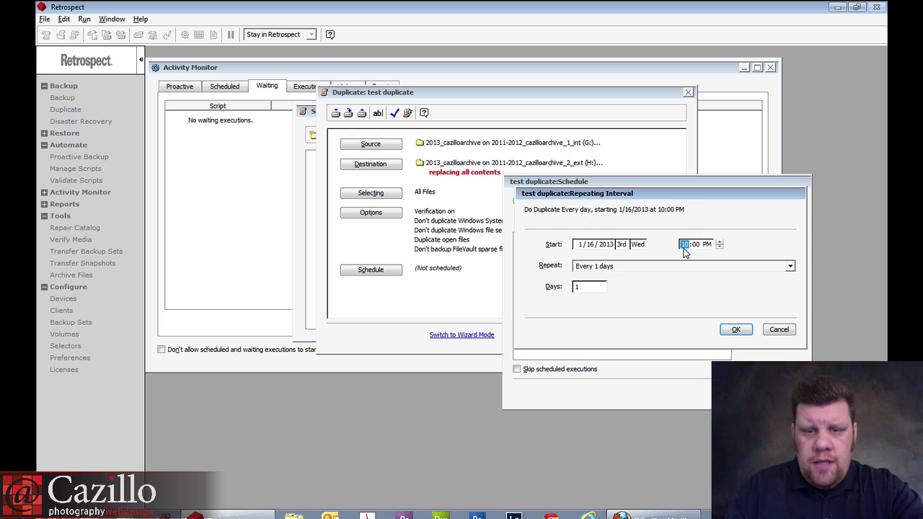
type("12")
left_click(704, 245)
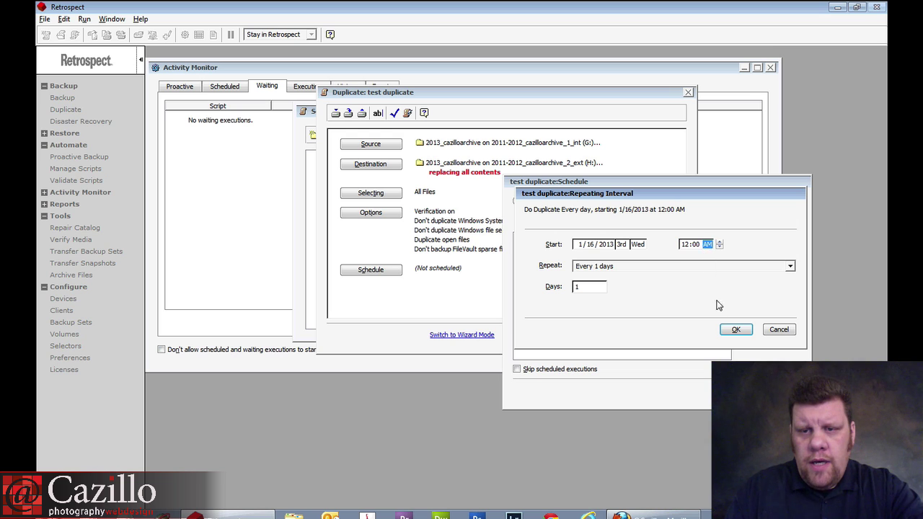
left_click(736, 329)
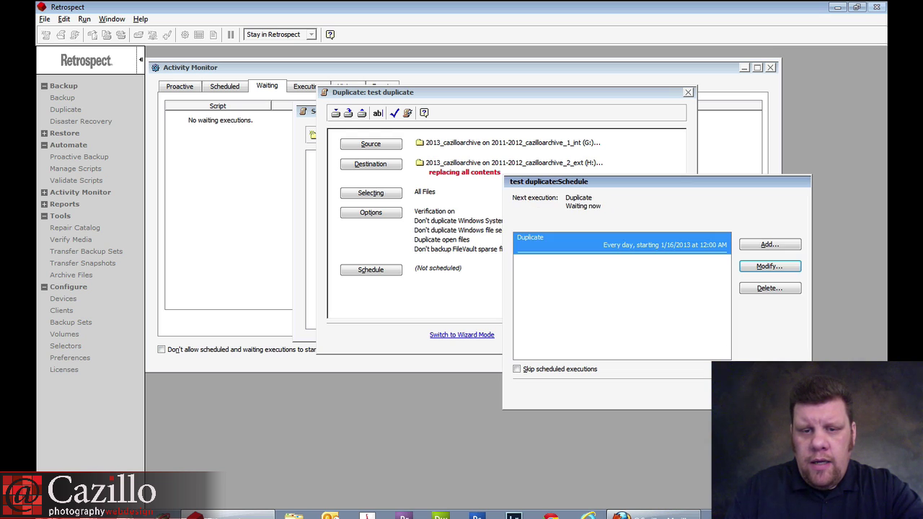
Step: Close the schedule and script windows, stop all executions, and check the Executing activity list
key("Return")
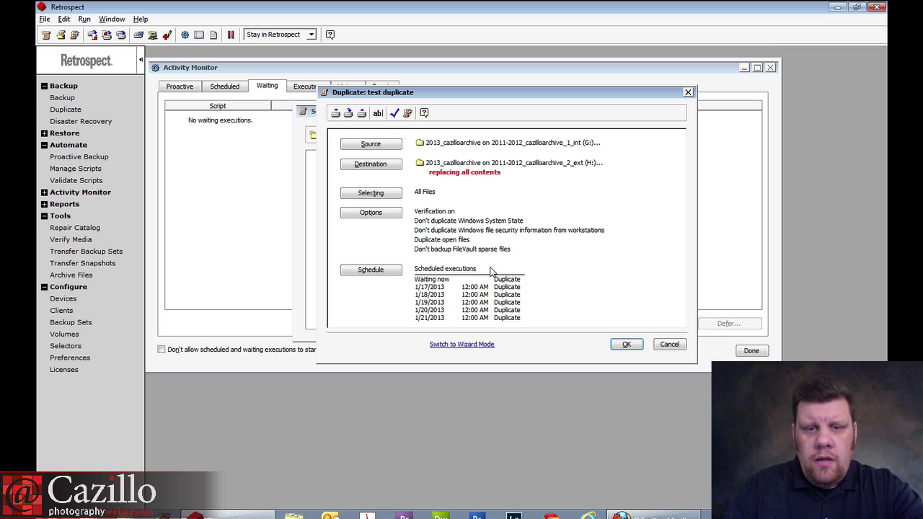
key("Return")
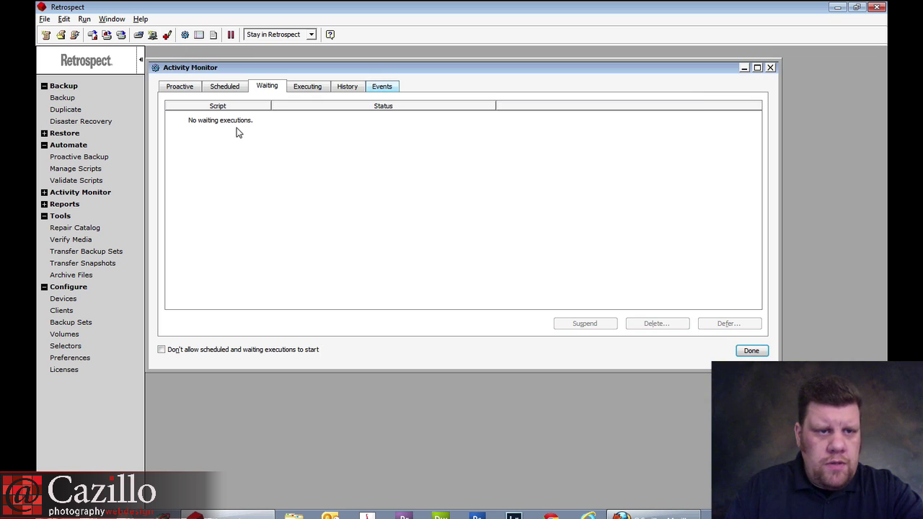
left_click(231, 34)
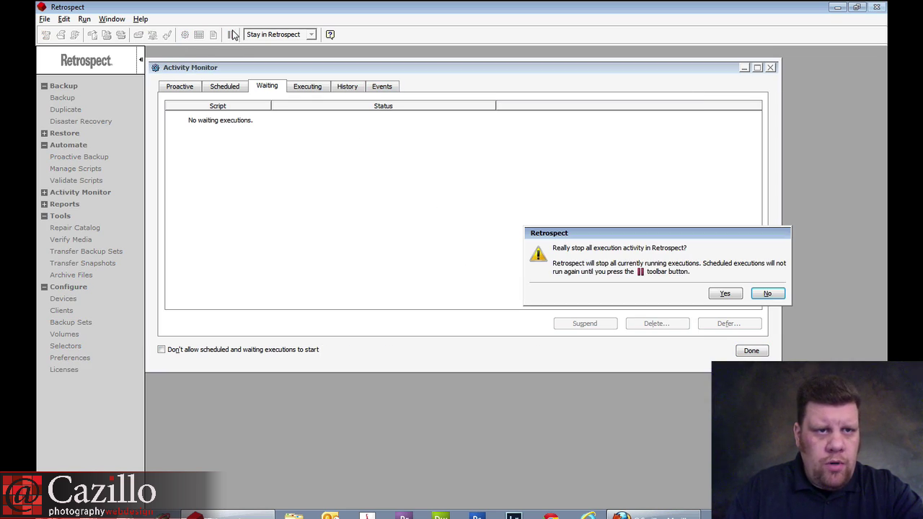
left_click(725, 294)
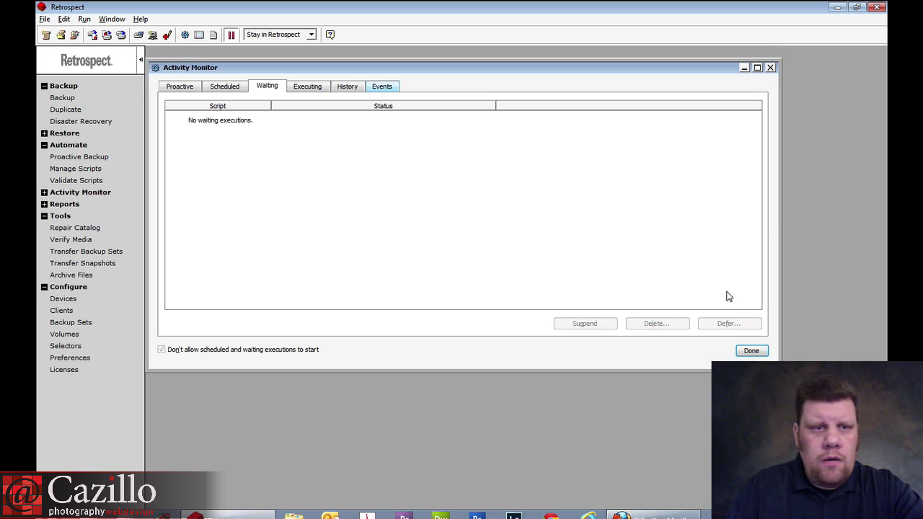
left_click(318, 91)
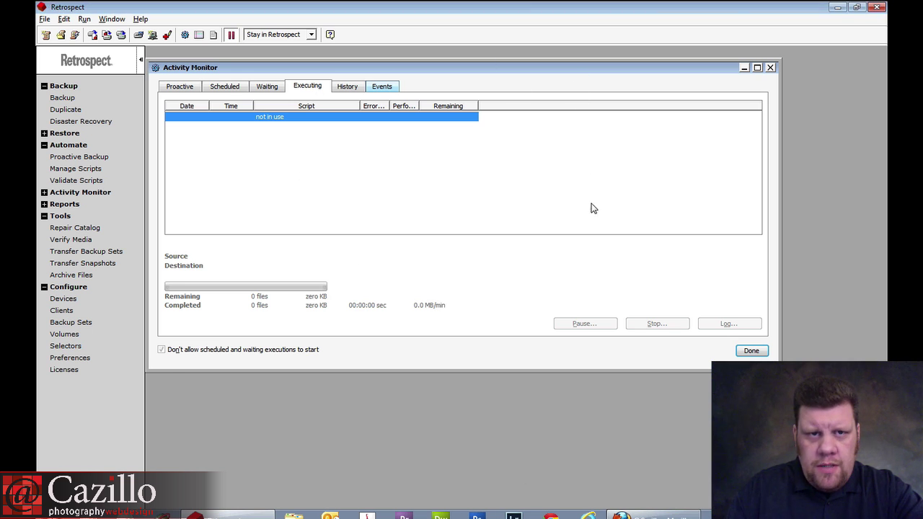
left_click_drag(579, 70, 630, 254)
Step: Bring the test duplicate window forward to review its G: source, H: destination and daily schedule
left_click(502, 96)
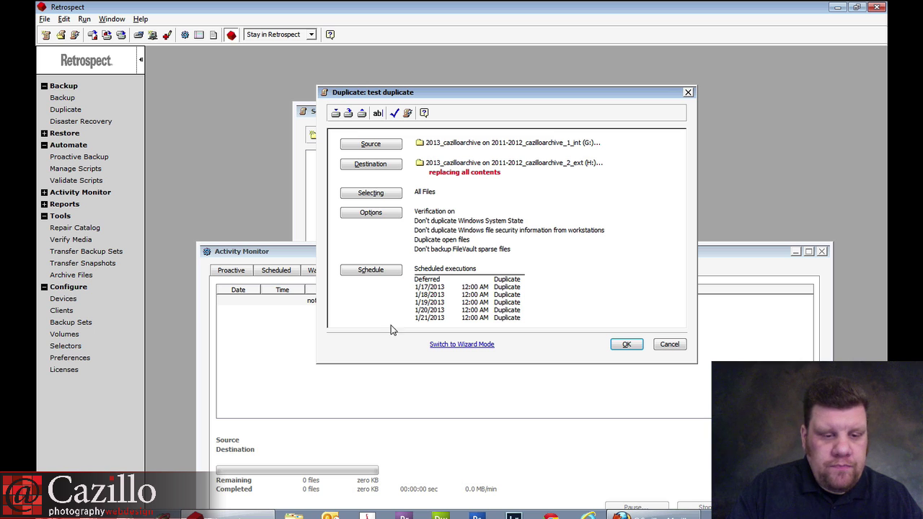
left_click(293, 516)
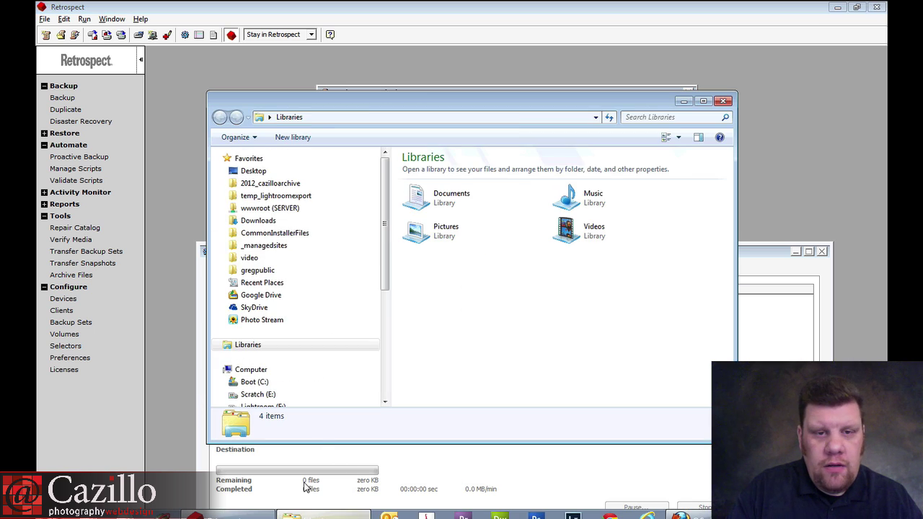
left_click(266, 368)
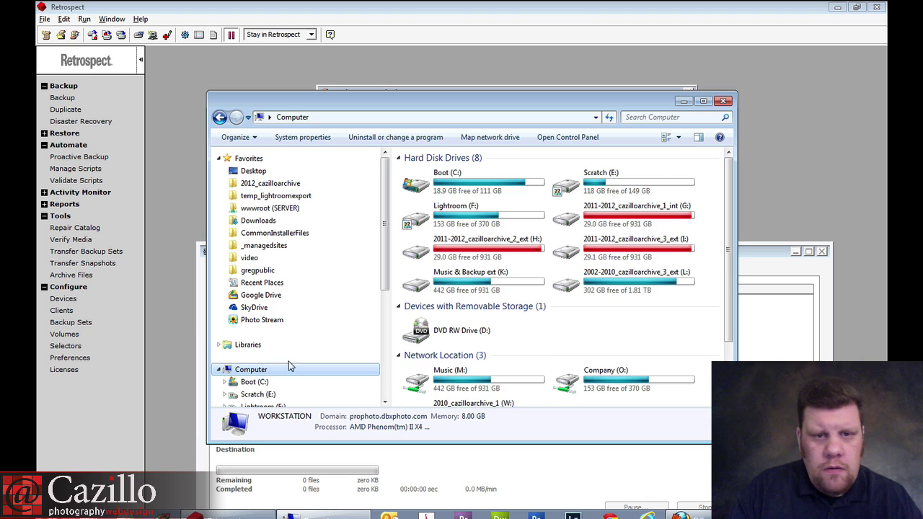
left_click(651, 224)
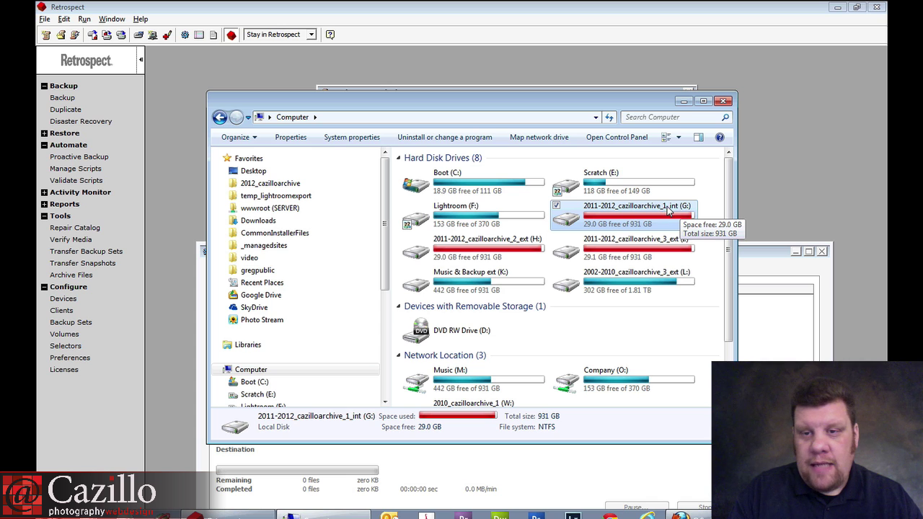
left_click(517, 244)
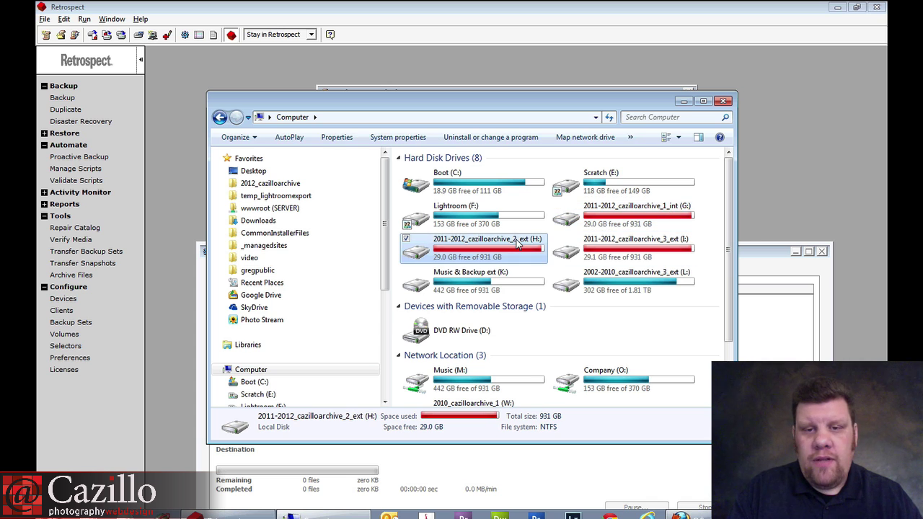
left_click(601, 251)
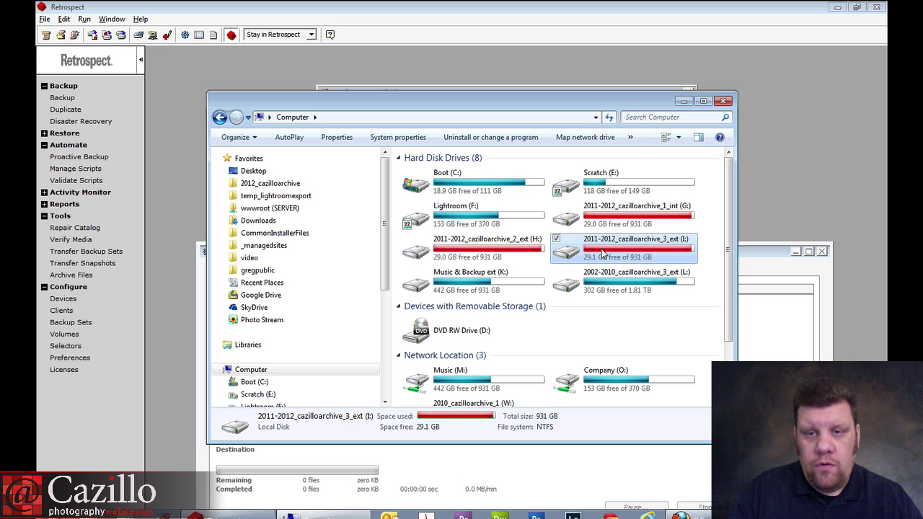
left_click(723, 101)
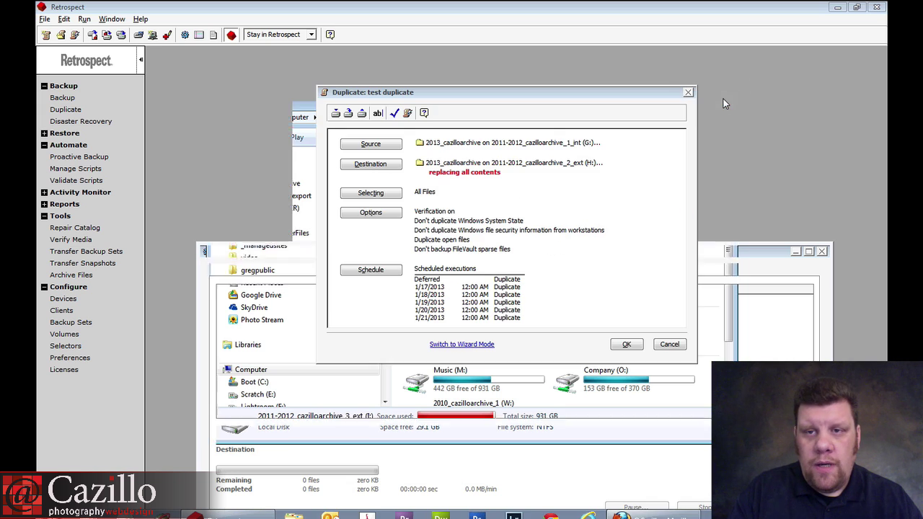
Step: Cancel the test duplicate settings and select the workstationf backup in the Scripts list
left_click(670, 97)
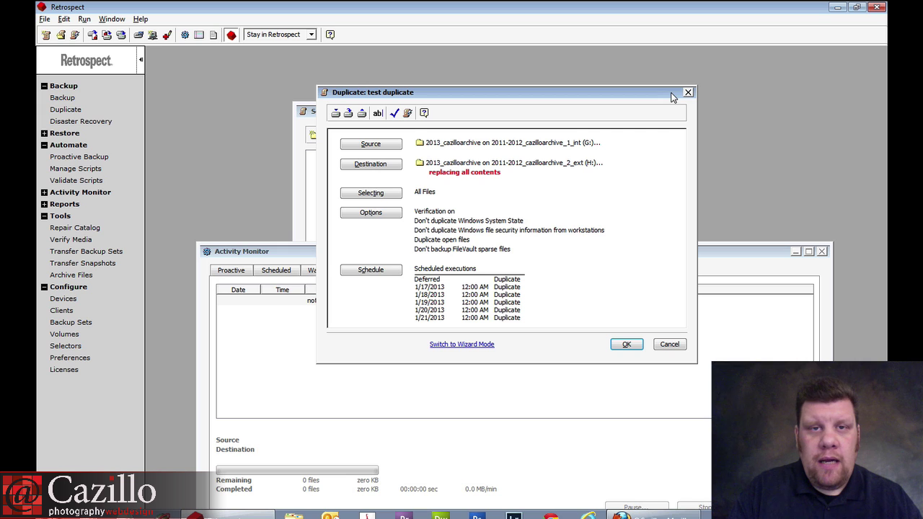
left_click(668, 345)
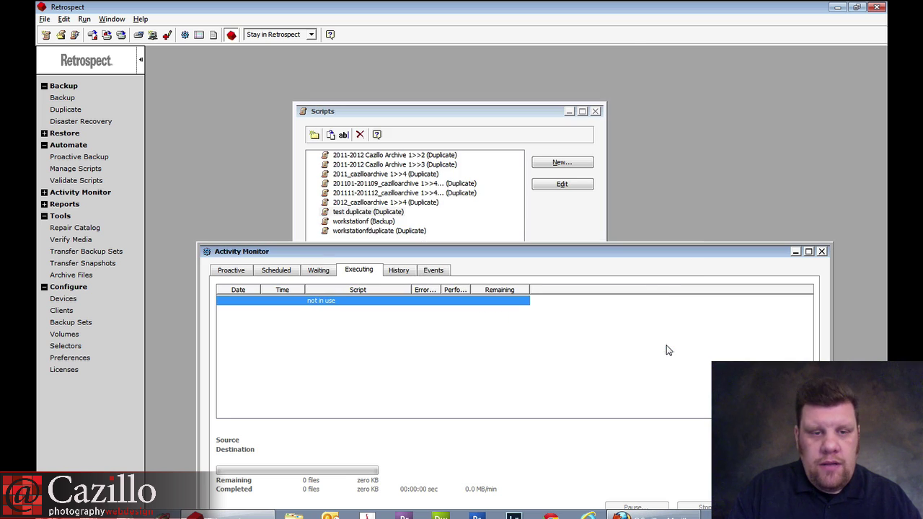
left_click(385, 214)
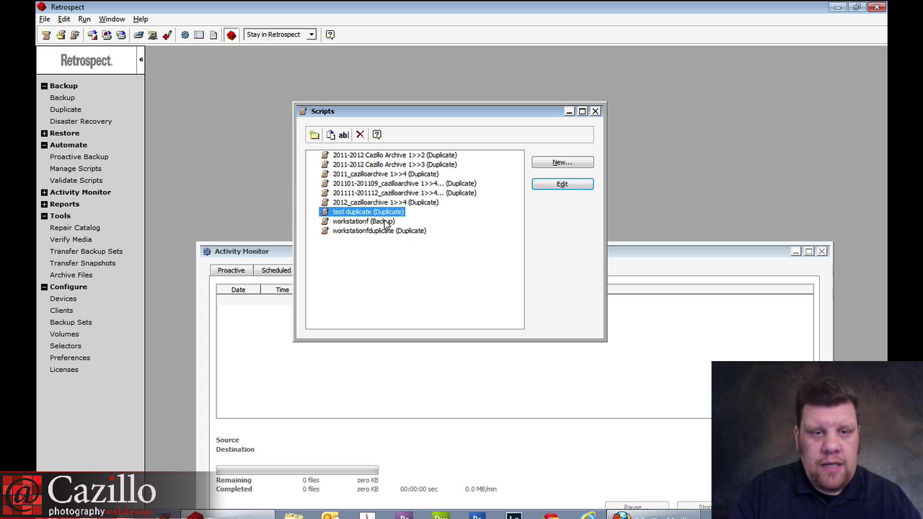
left_click(386, 222)
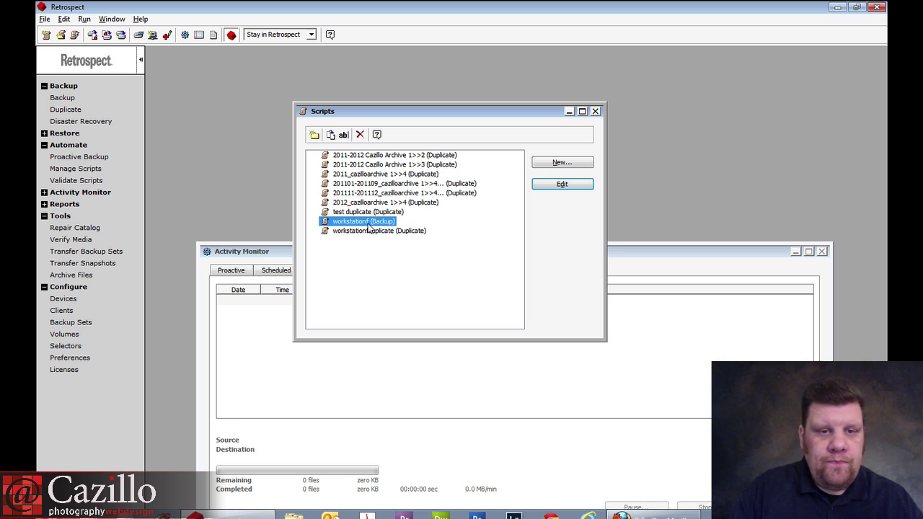
Step: Review the workstationf backup's 10:00 PM schedule, close it unchanged, and switch to the Mac
double_click(374, 225)
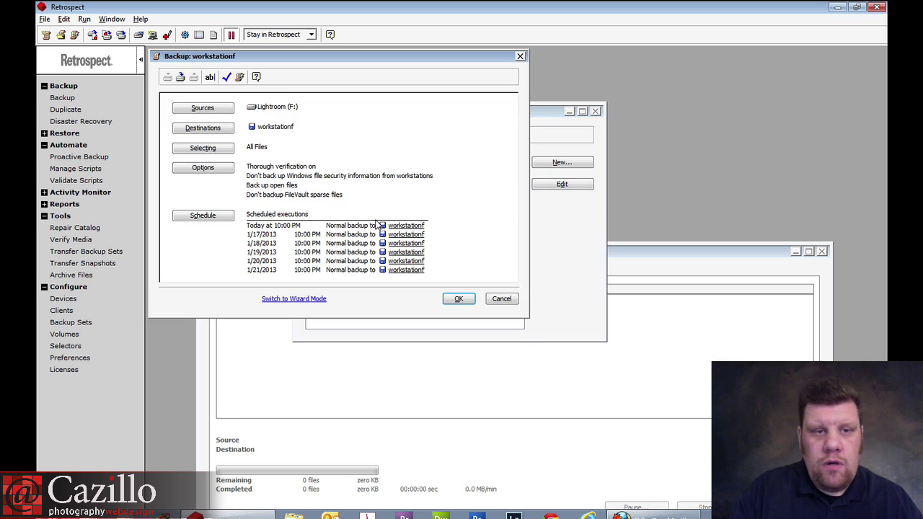
left_click(494, 303)
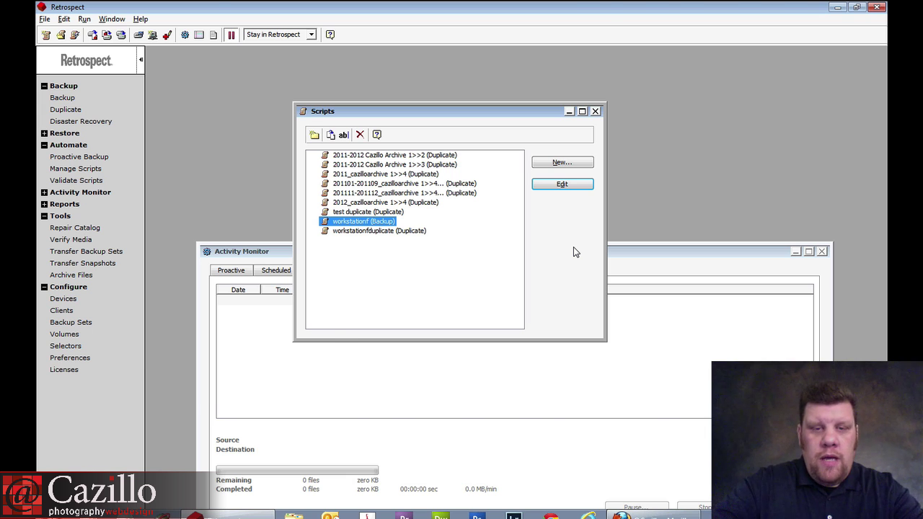
key("super+Tab")
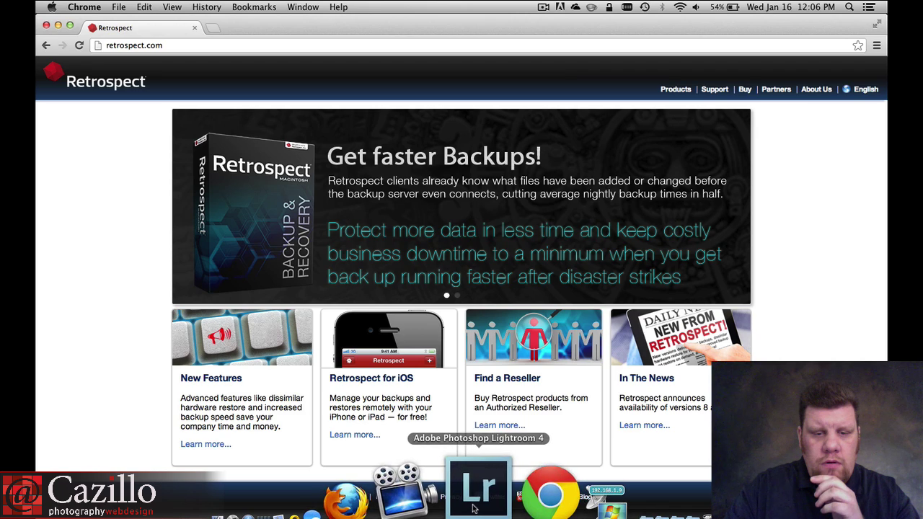
Step: Browse to retrospect.com's Retrospect for Windows page in Chrome, then return to the remote session
left_click(476, 494)
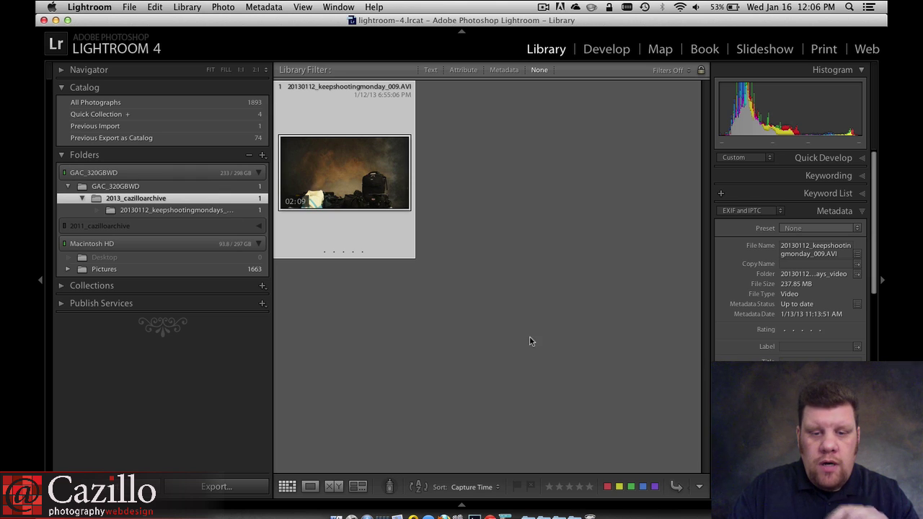
left_click(481, 491)
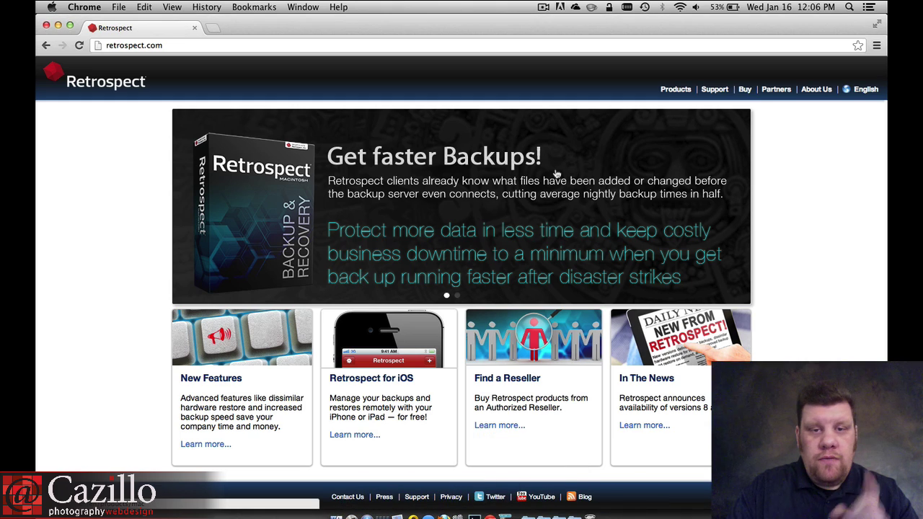
mouse_move(686, 96)
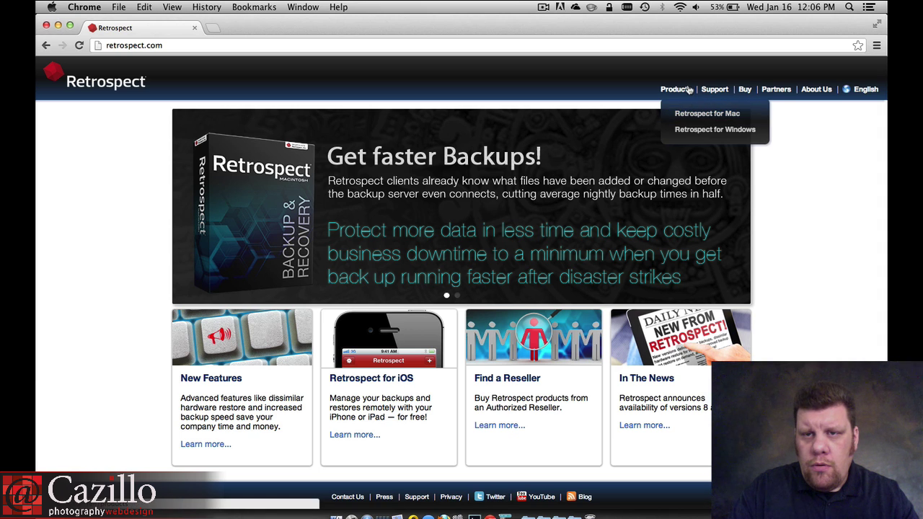
left_click(688, 90)
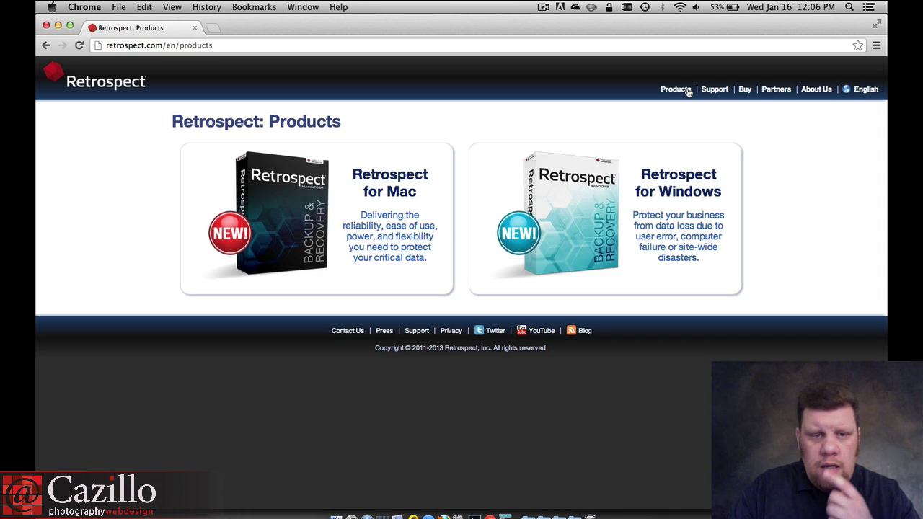
left_click(714, 221)
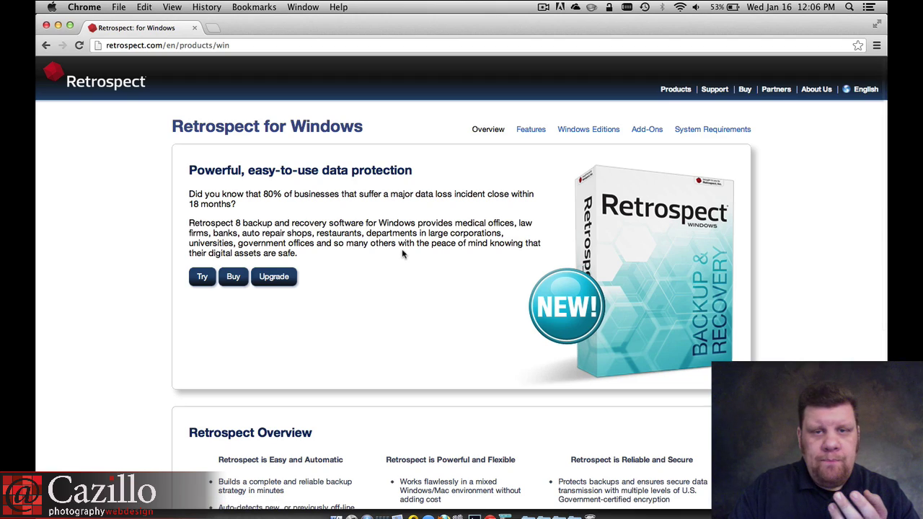
scroll(401, 252, "down", 4)
scroll(401, 253, "down", 4)
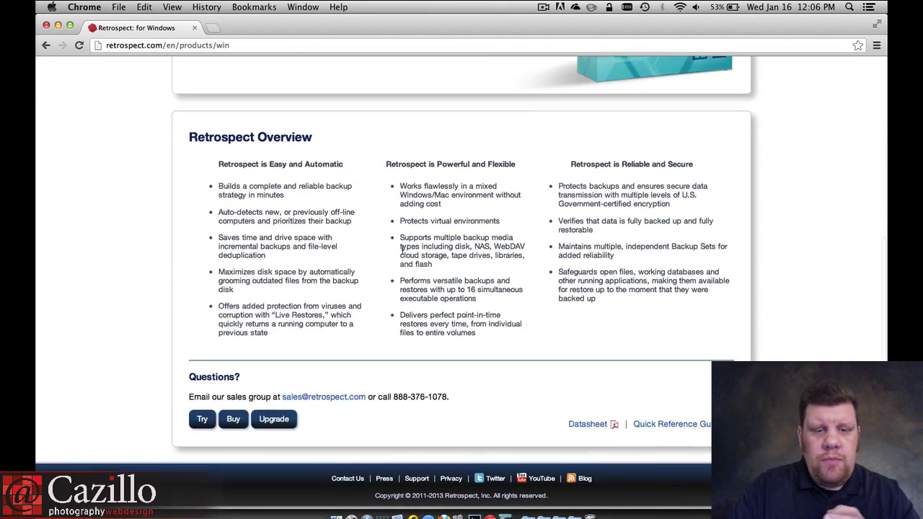
scroll(402, 251, "up", 8)
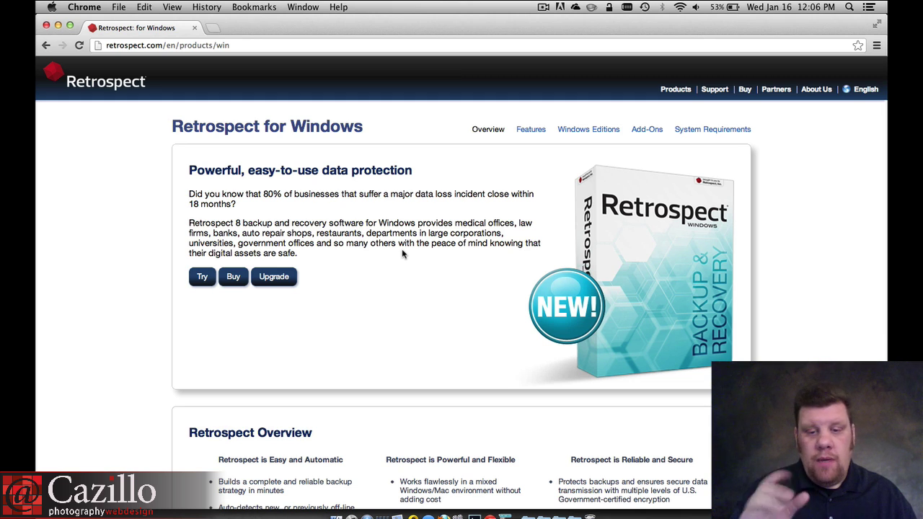
left_click(506, 509)
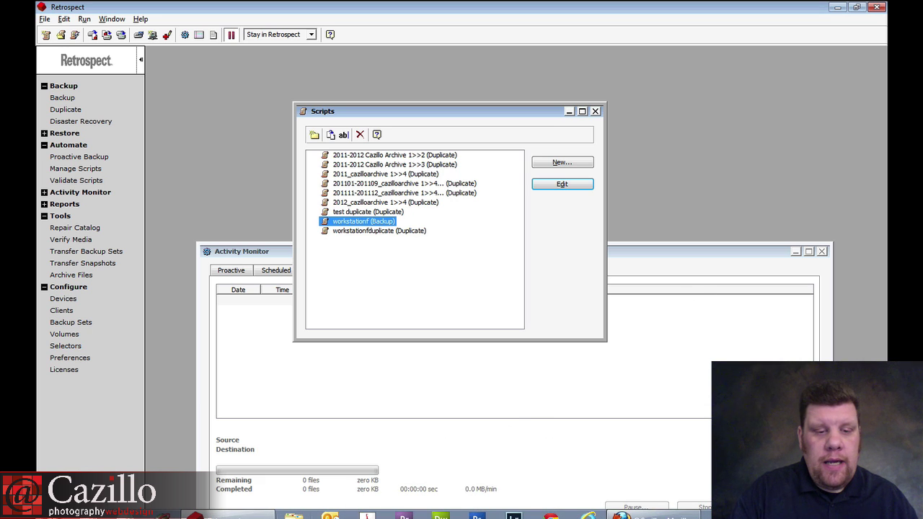
left_click(293, 516)
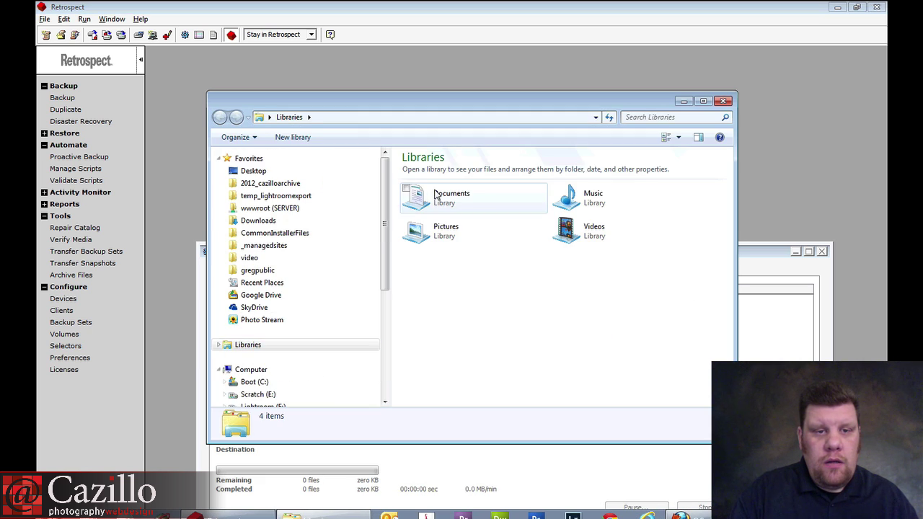
left_click(253, 369)
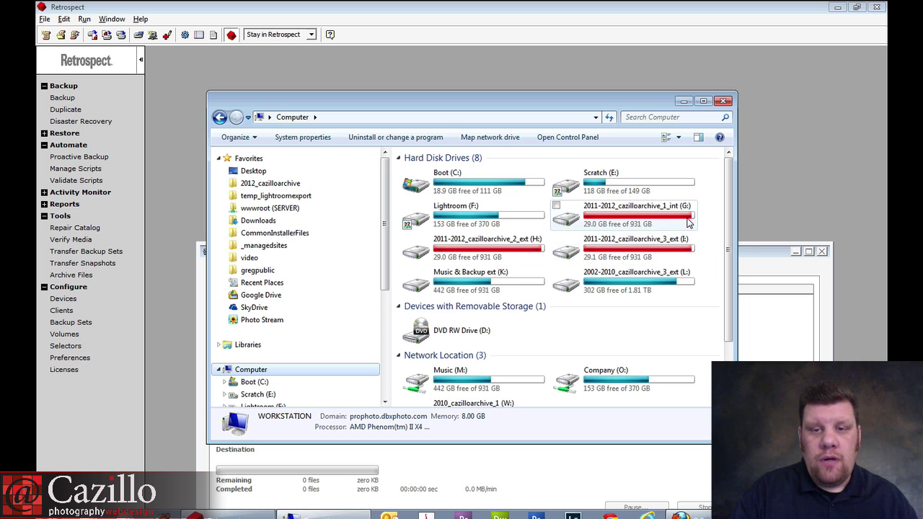
left_click(688, 220)
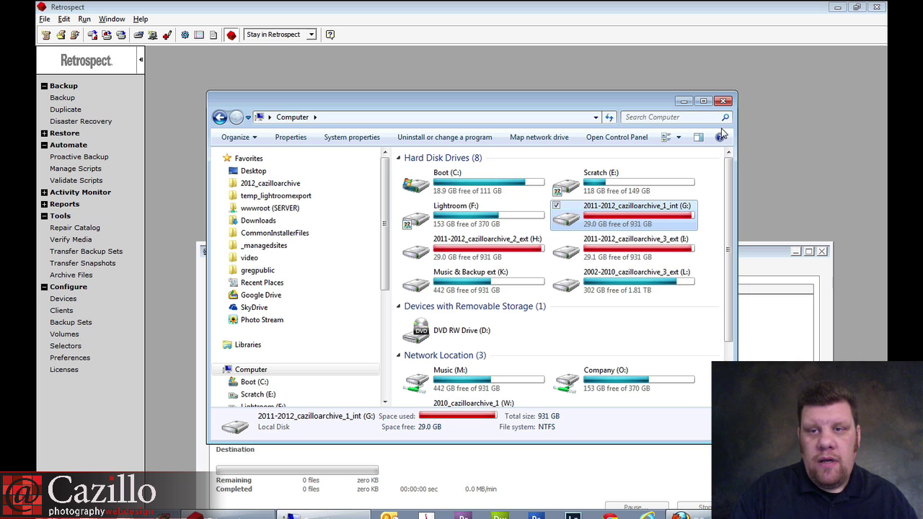
left_click(723, 100)
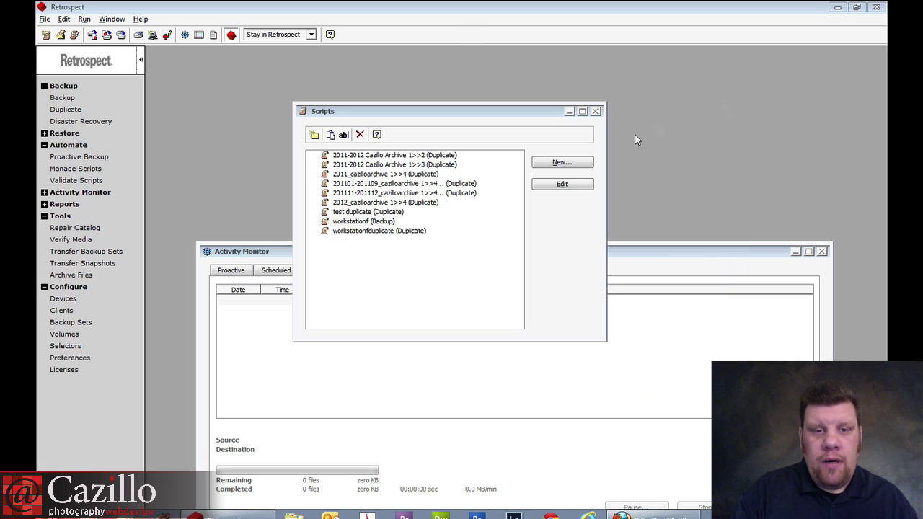
left_click(374, 222)
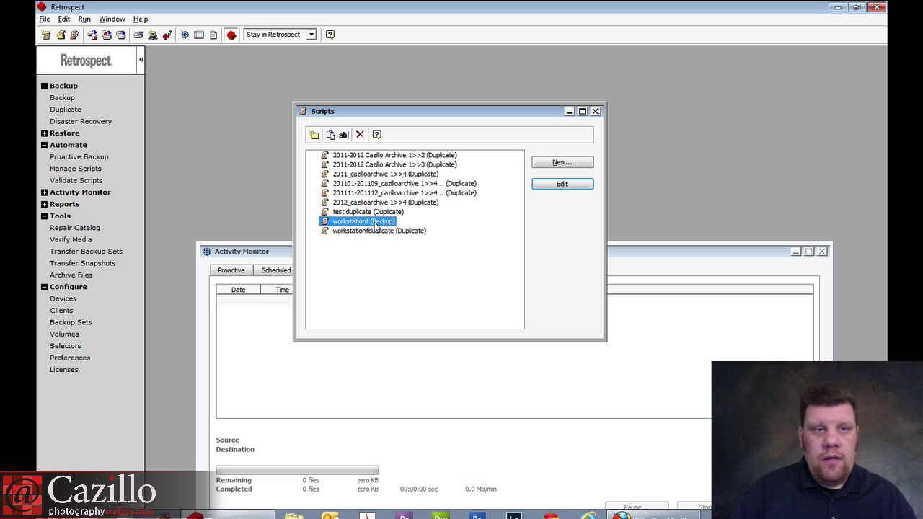